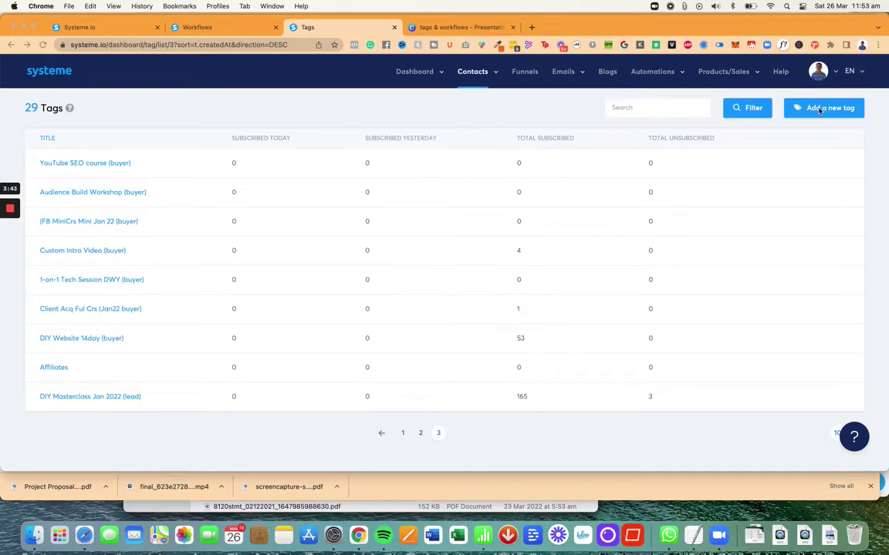
# Review the names of the existing tags across the pages of the tag list
pyautogui.click(496, 75)
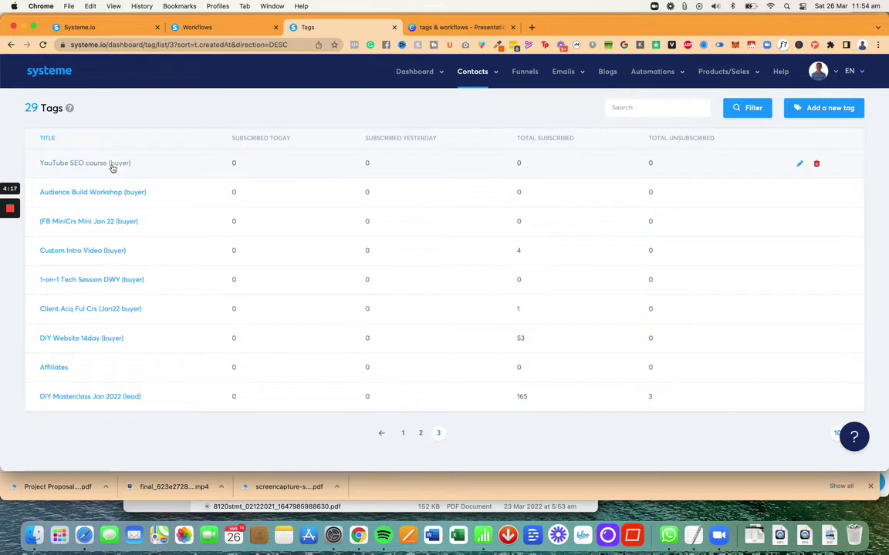
pyautogui.click(421, 434)
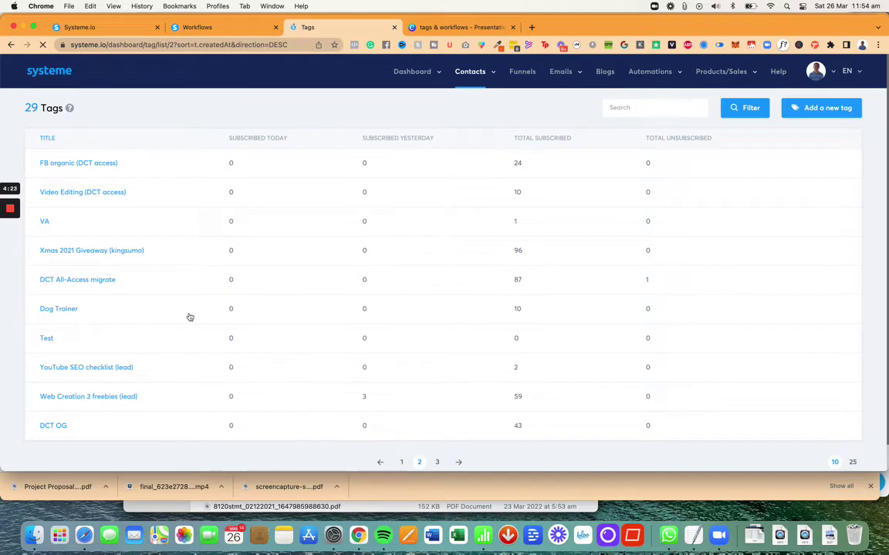
pyautogui.click(64, 254)
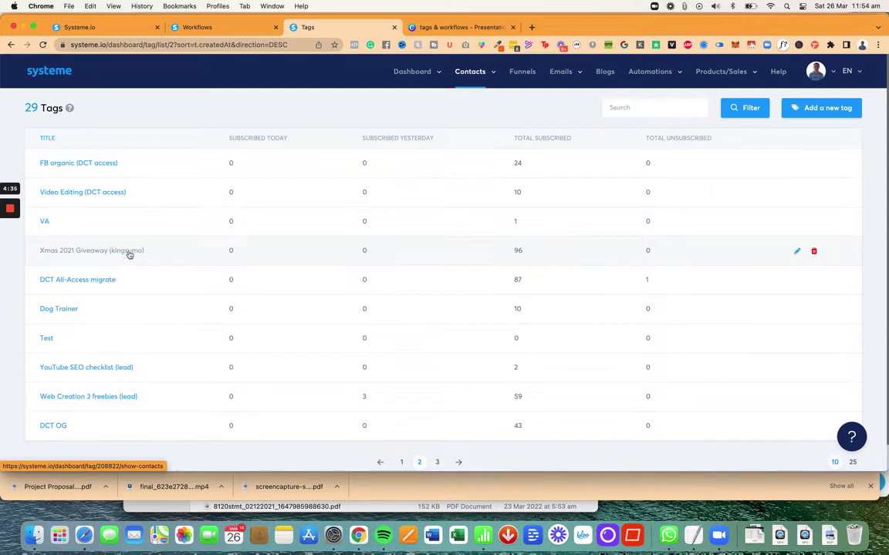
pyautogui.click(401, 463)
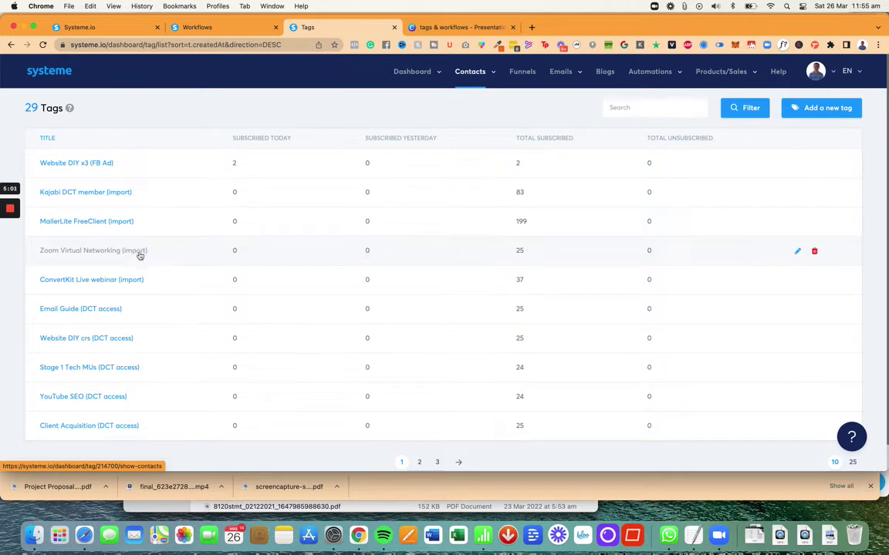
# Try to add a new tag named "Dog Trainer Zenler Template (student)"
pyautogui.click(815, 110)
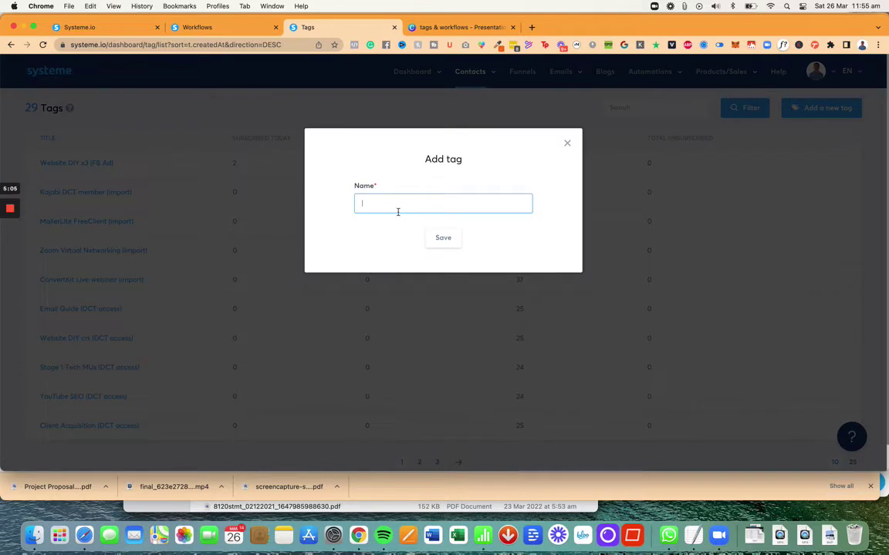
pyautogui.press('Return')
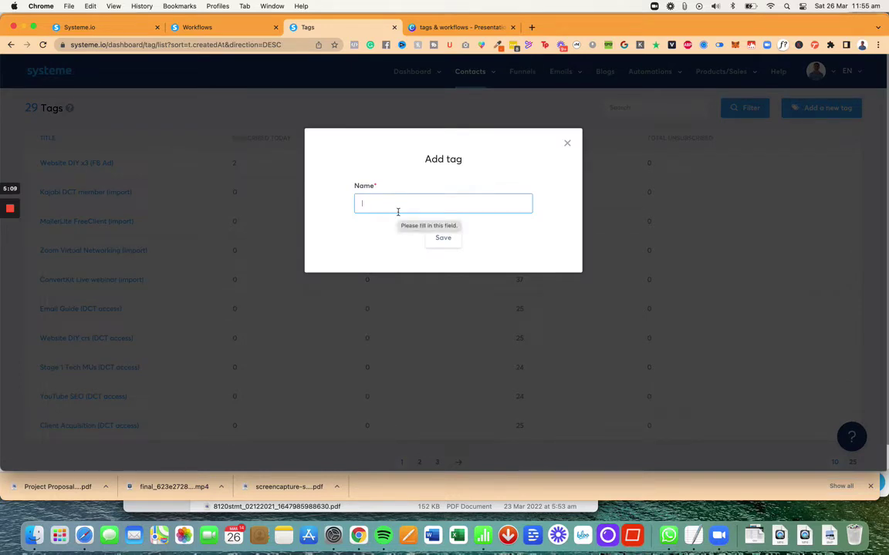
pyautogui.write('Dog')
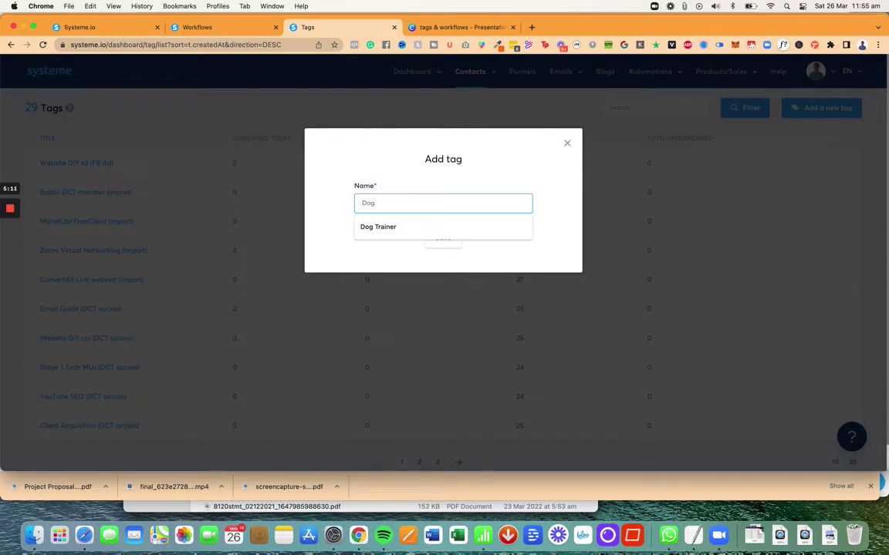
pyautogui.press('super+a')
pyautogui.write('Pupp')
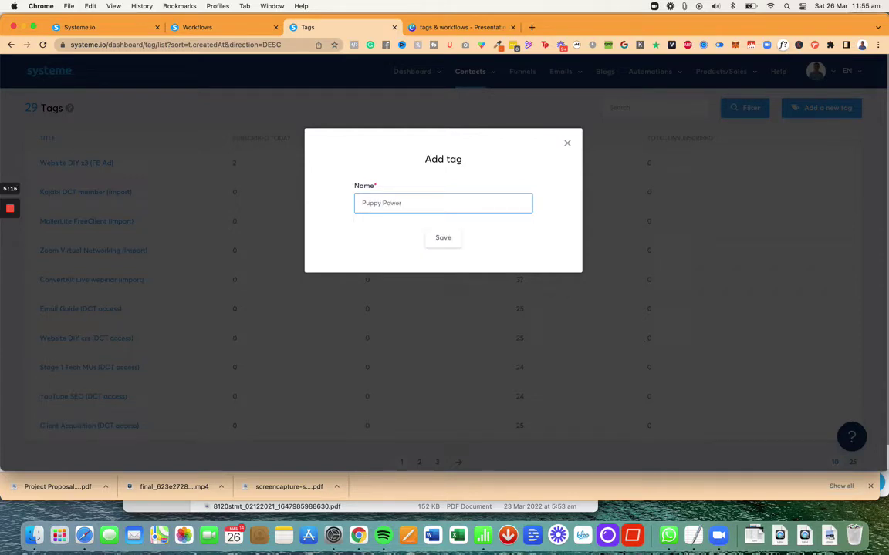
pyautogui.press('super+a')
pyautogui.write('Dog Tr')
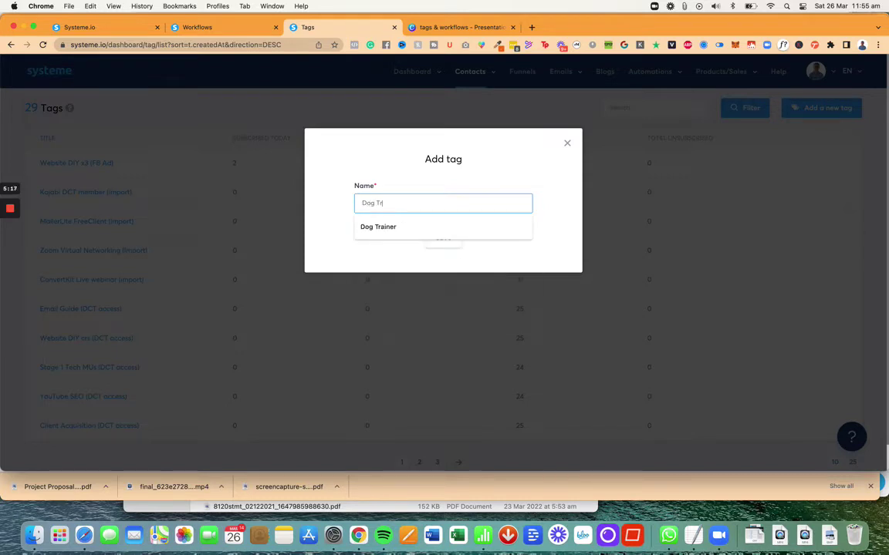
pyautogui.write('ainer')
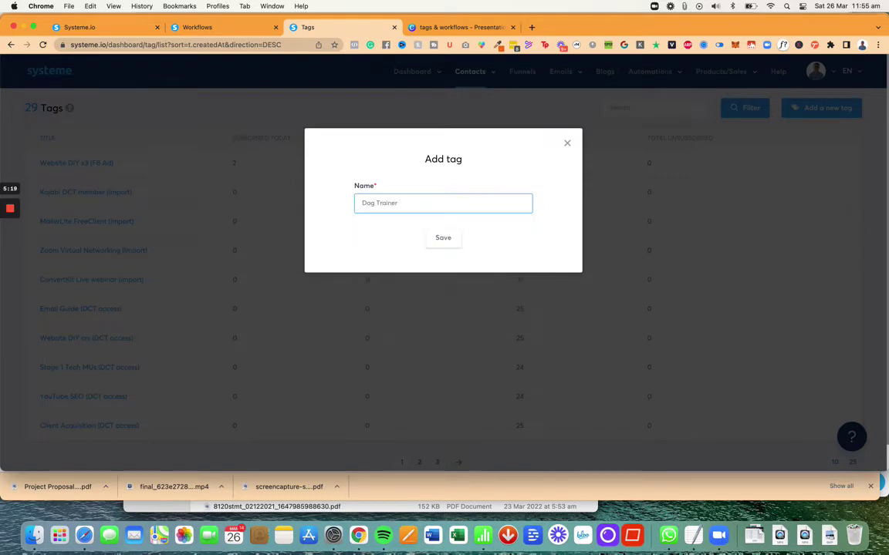
pyautogui.write(' Tem')
pyautogui.write('Zenker')
pyautogui.press('BackSpace')
pyautogui.press('BackSpace')
pyautogui.press('BackSpace')
pyautogui.write('ler')
pyautogui.write('t)')
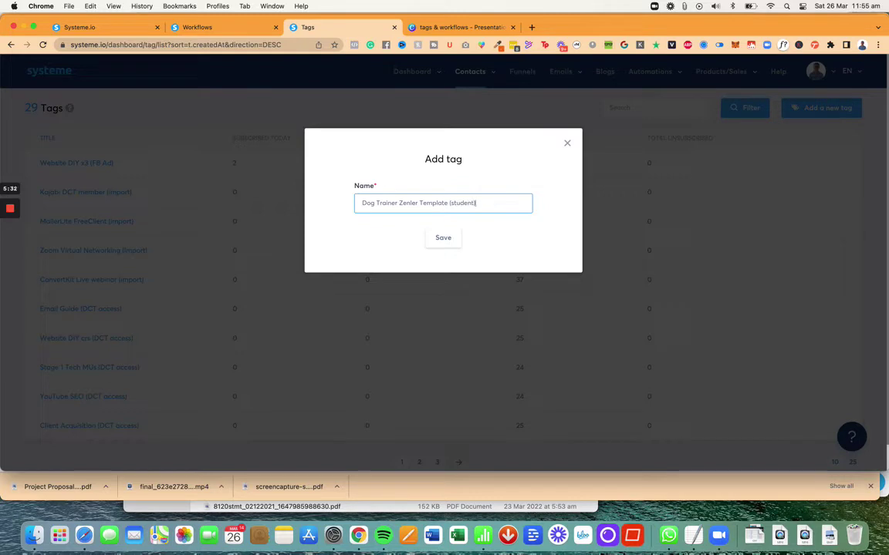
pyautogui.click(446, 240)
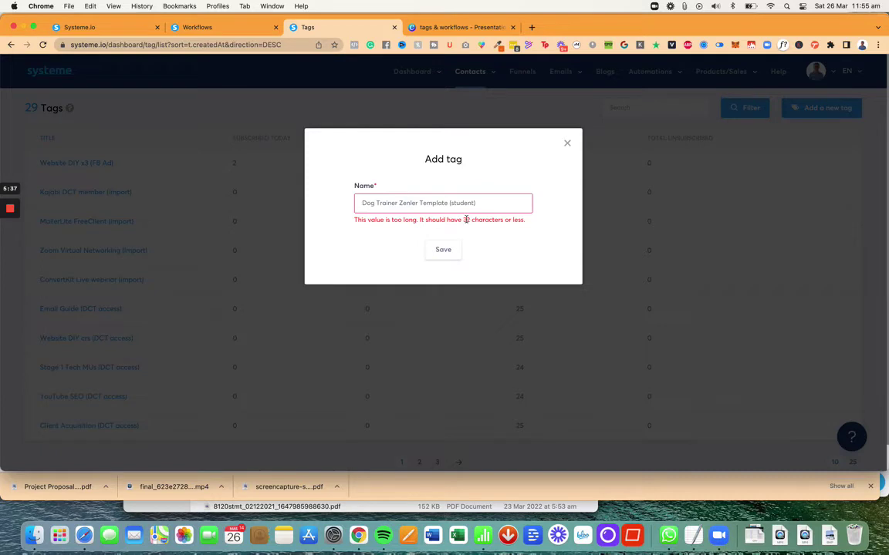
# Shorten the new tag's name to "Dog, Zenler Template (student)" and save it
pyautogui.click(447, 203)
pyautogui.click(398, 203)
pyautogui.press('BackSpace')
pyautogui.press('BackSpace')
pyautogui.press('BackSpace')
pyautogui.press('BackSpace')
pyautogui.press('BackSpace')
pyautogui.press('BackSpace')
pyautogui.press('BackSpace')
pyautogui.press('BackSpace')
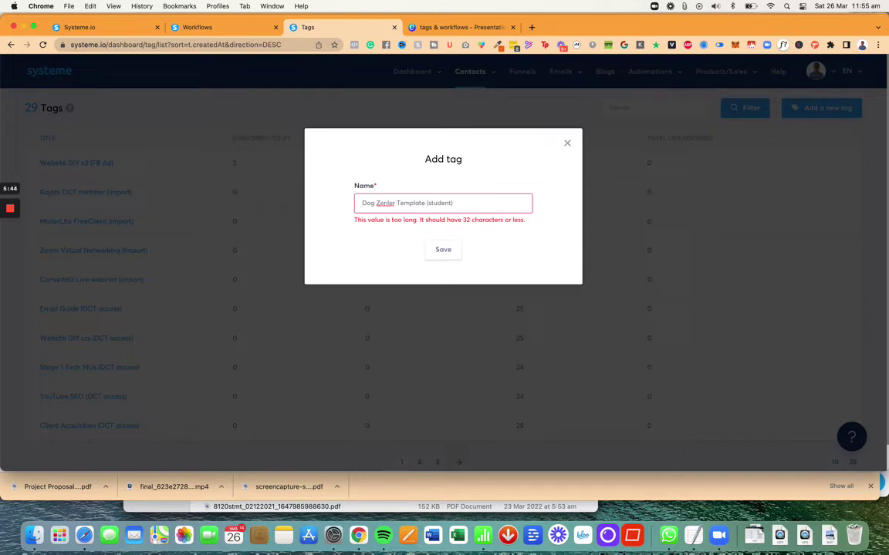
pyautogui.write(',')
pyautogui.click(442, 252)
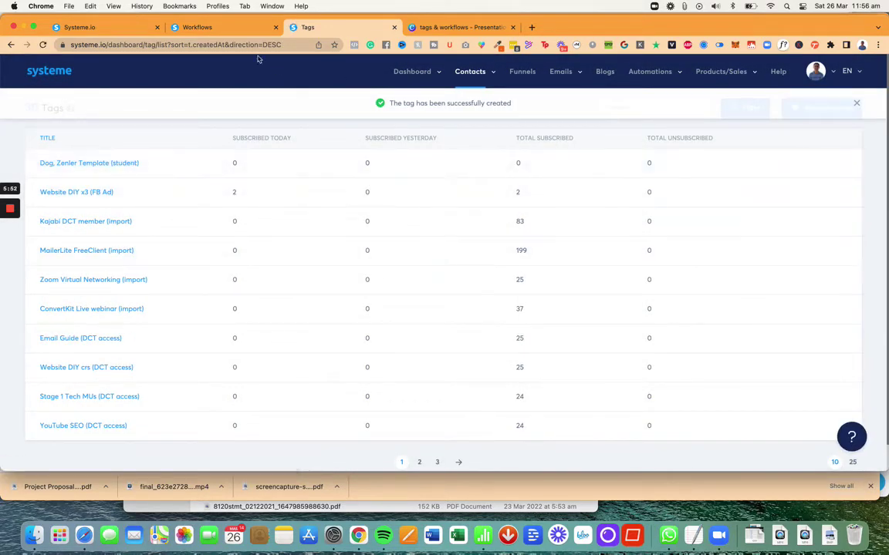
# Create a new workflow named "Dog Zenler Template Course"
pyautogui.click(221, 28)
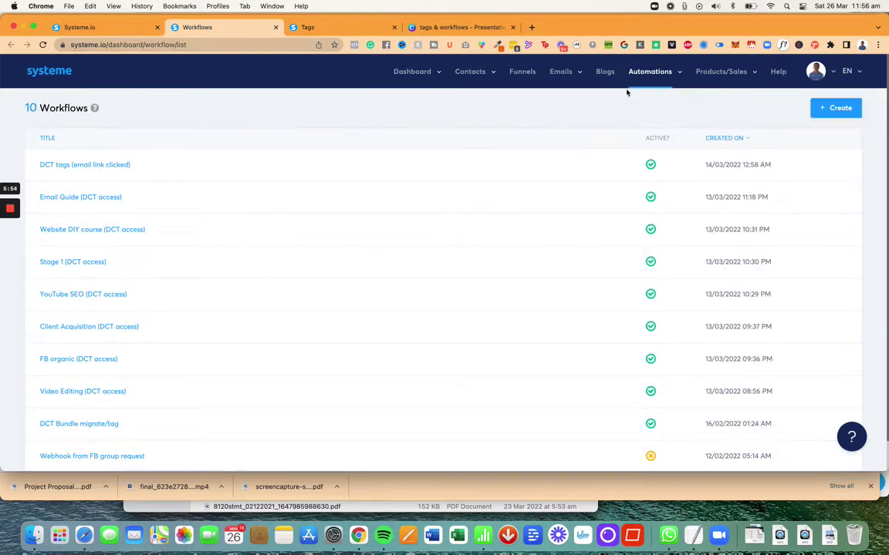
pyautogui.moveTo(608, 75)
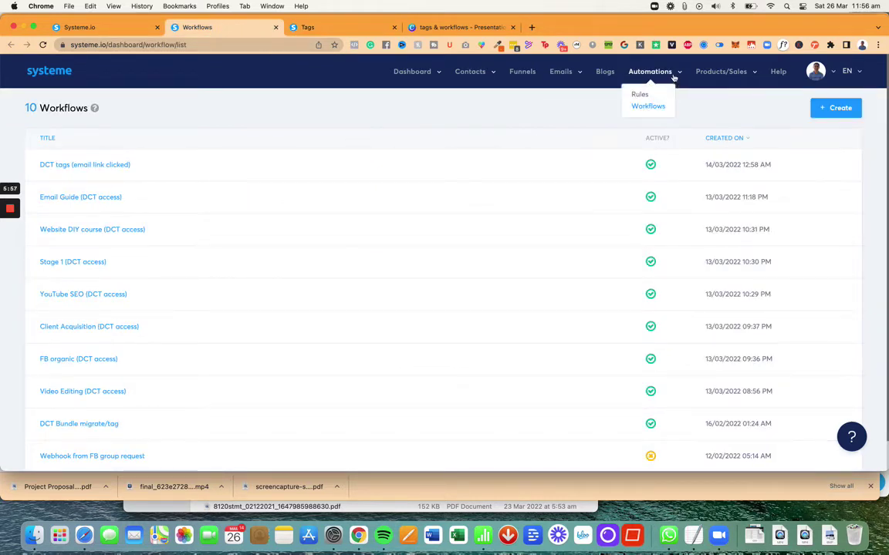
pyautogui.click(839, 109)
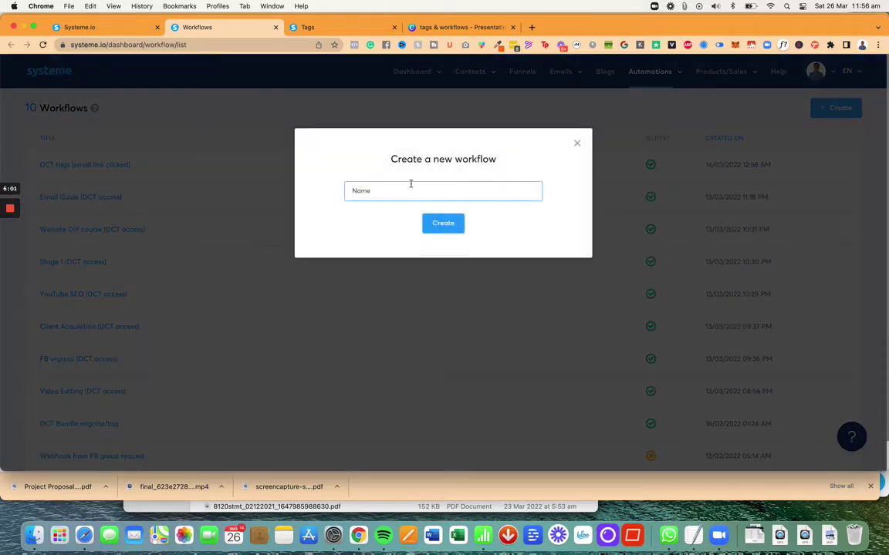
pyautogui.write('Dog Zenler Template Course')
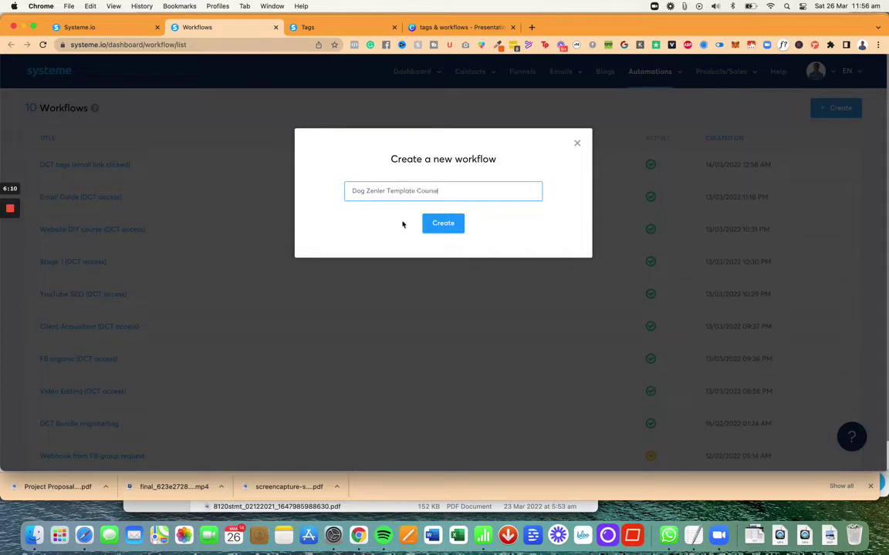
pyautogui.click(447, 224)
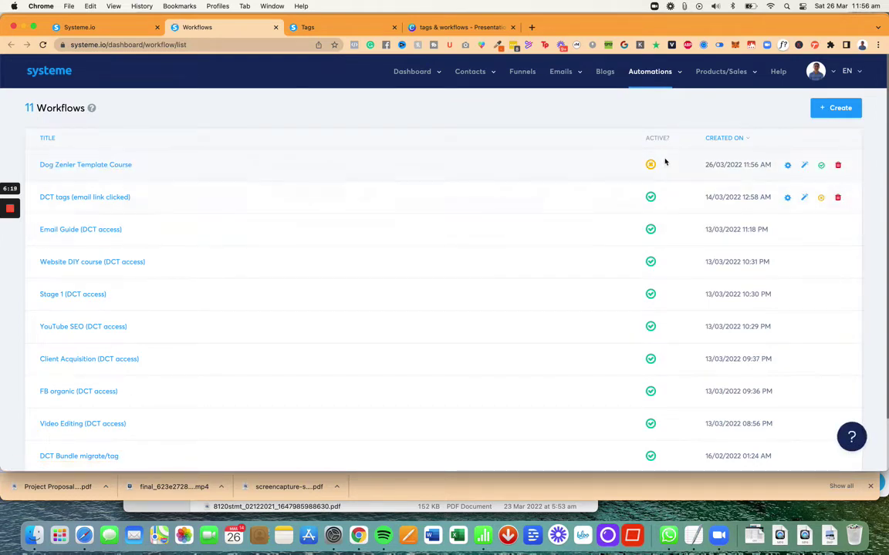
# Edit the "Dog Zenler Template Course" workflow and create a Tag added trigger for the tag "Dog, Zenler Template (student)"
pyautogui.click(805, 166)
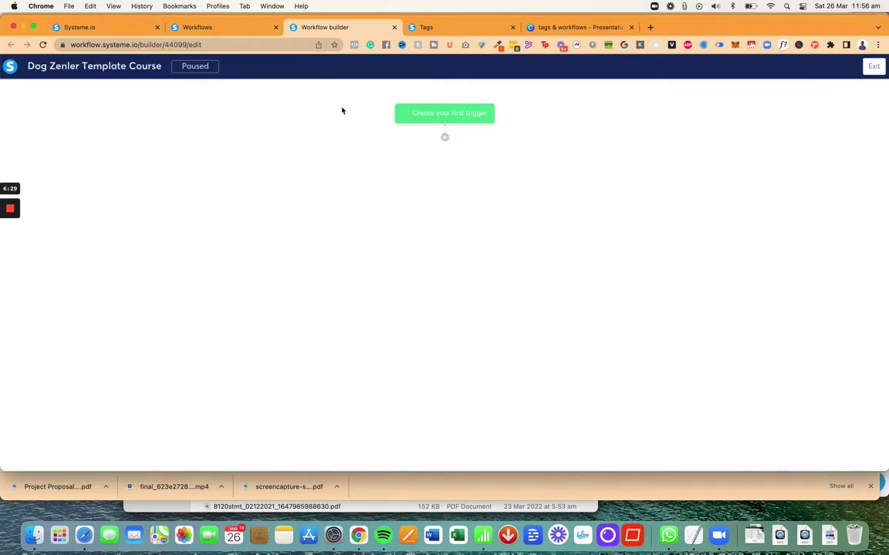
pyautogui.click(437, 120)
pyautogui.click(402, 241)
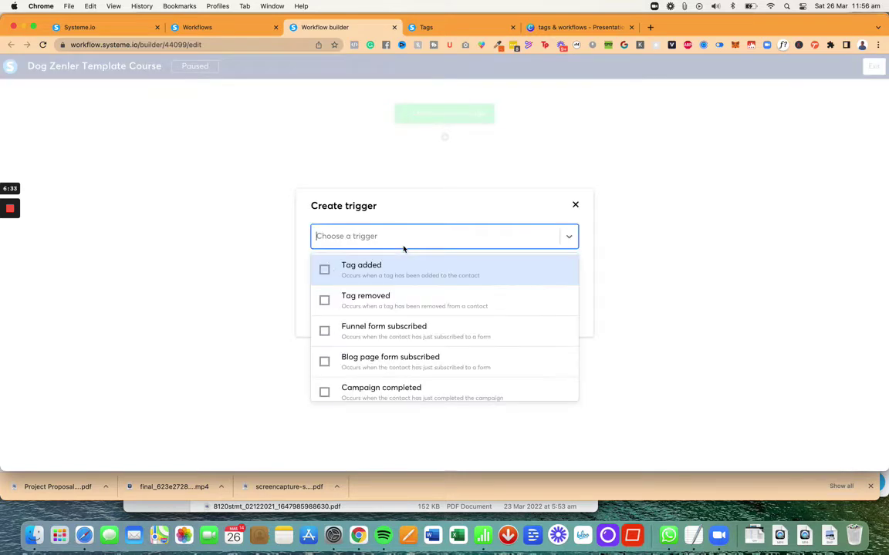
pyautogui.click(397, 266)
pyautogui.click(389, 269)
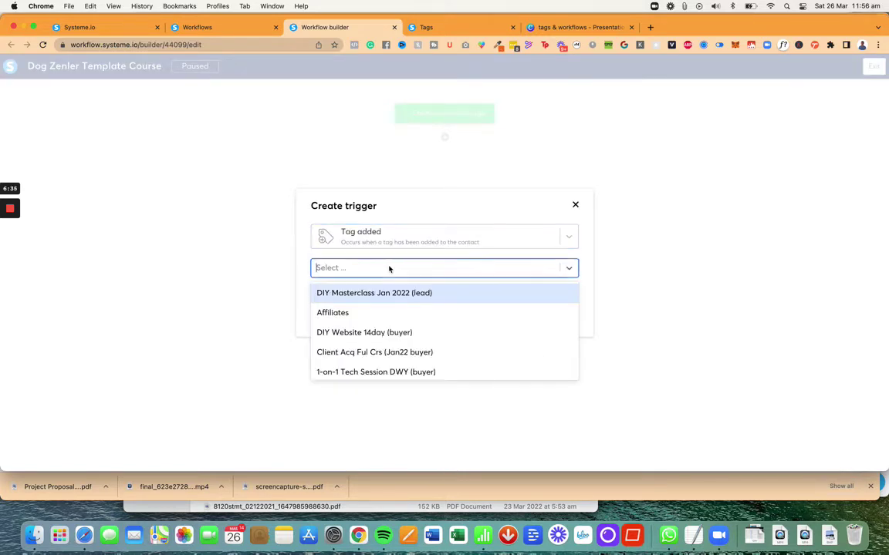
pyautogui.write('do')
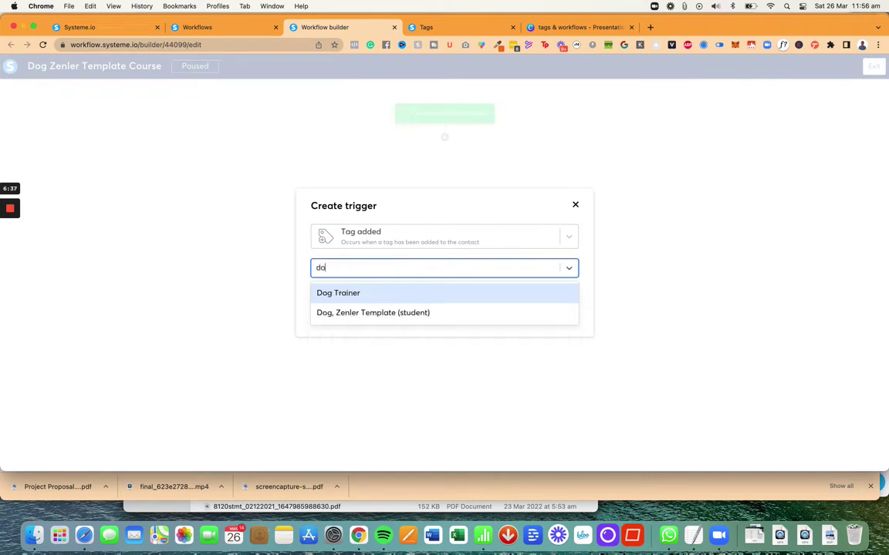
pyautogui.click(385, 312)
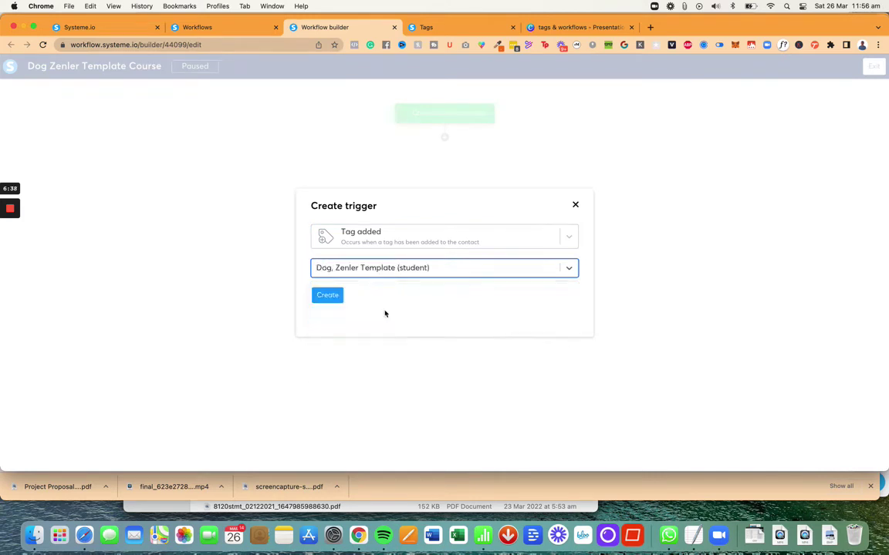
pyautogui.click(338, 298)
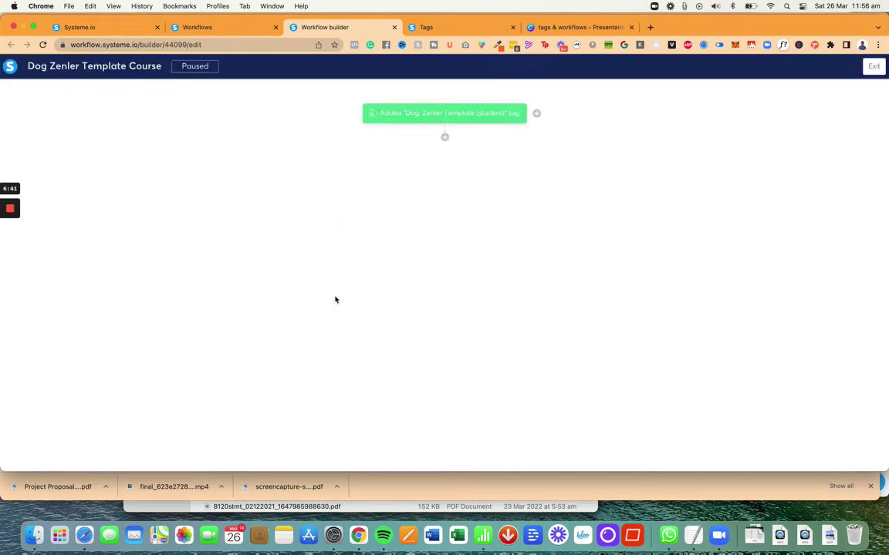
# Add an action after the trigger that enrolls the contact in "Puppy Power Template Editing Course" with full access
pyautogui.click(445, 139)
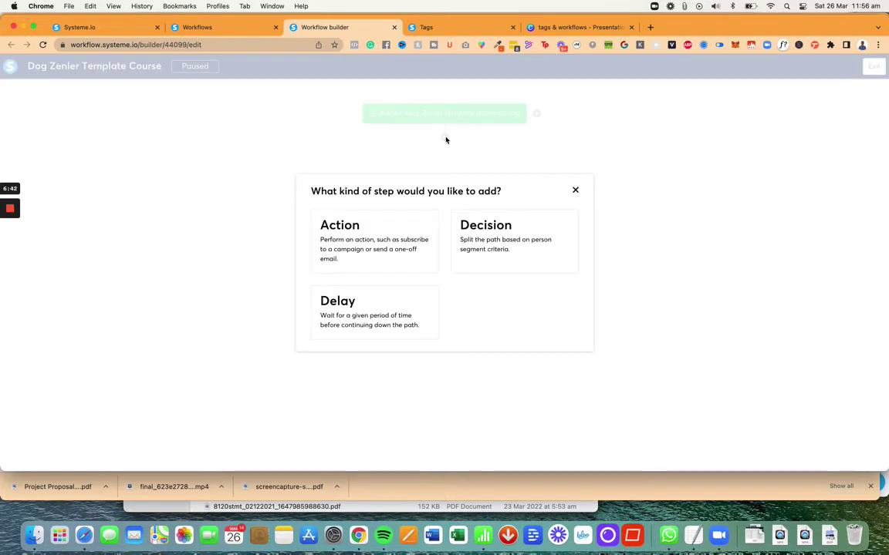
pyautogui.click(386, 256)
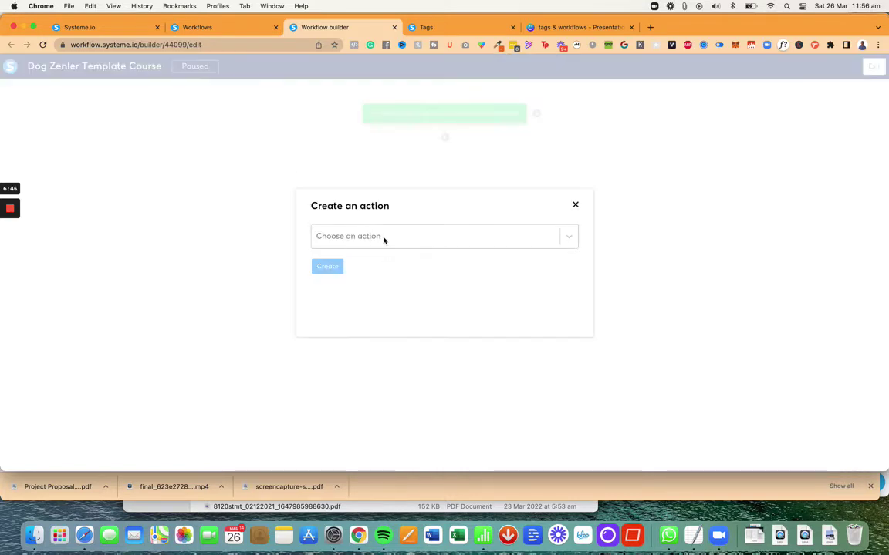
pyautogui.click(385, 240)
pyautogui.click(397, 340)
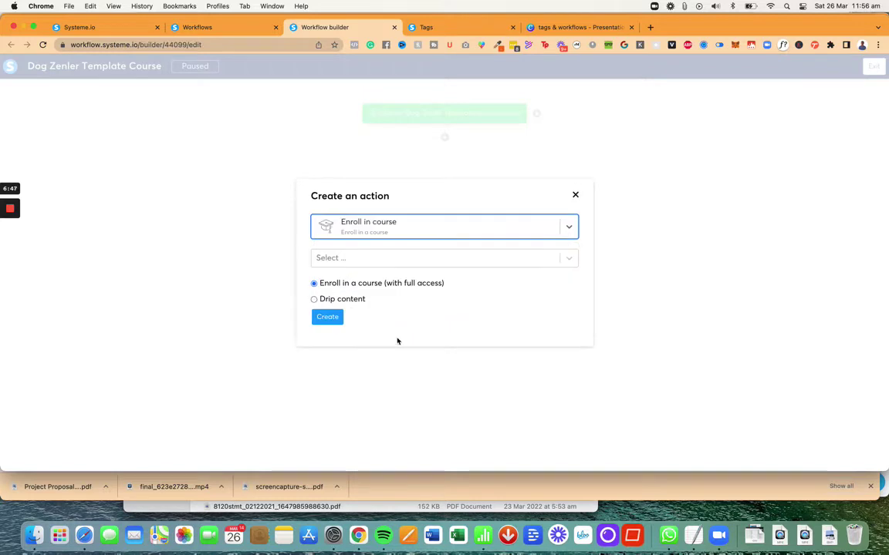
pyautogui.click(388, 257)
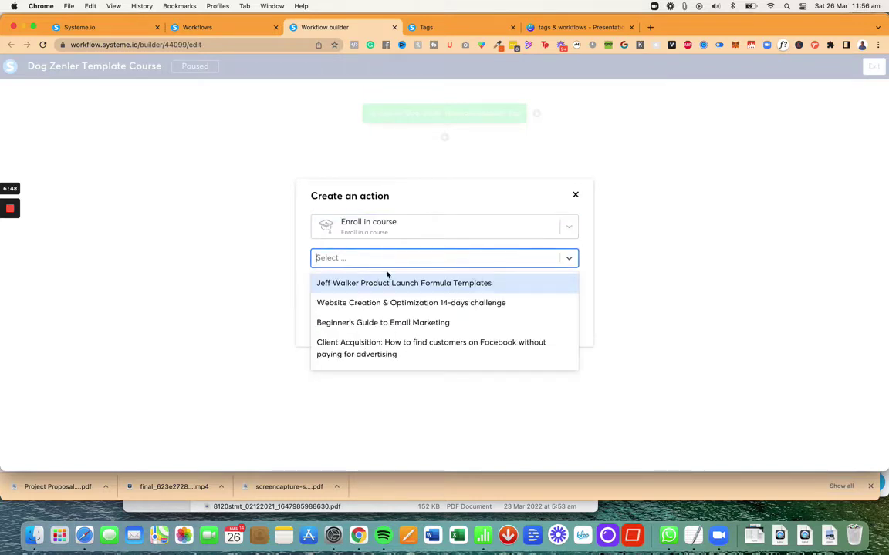
pyautogui.write('pup')
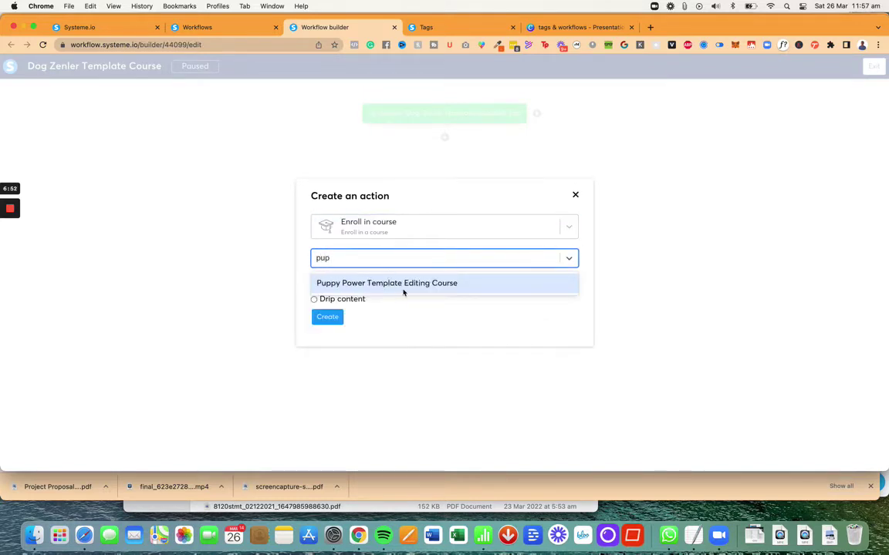
pyautogui.click(403, 288)
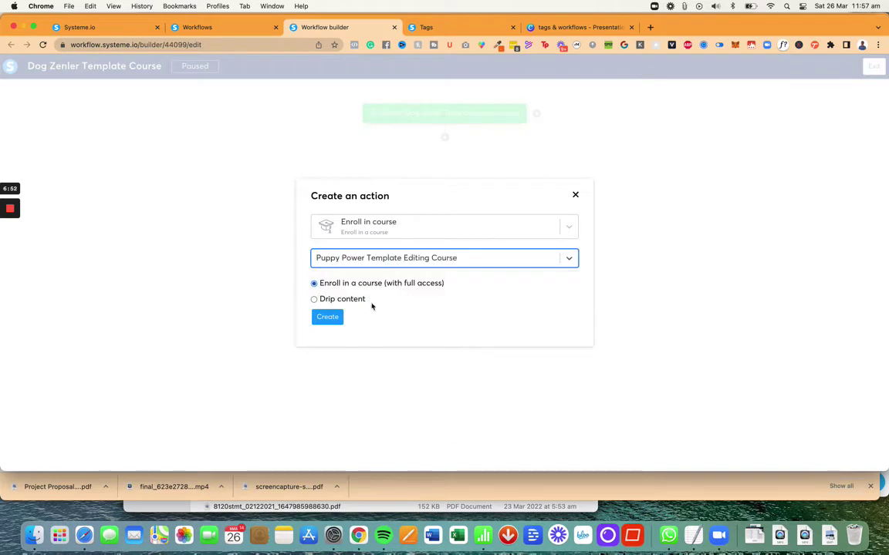
pyautogui.click(324, 323)
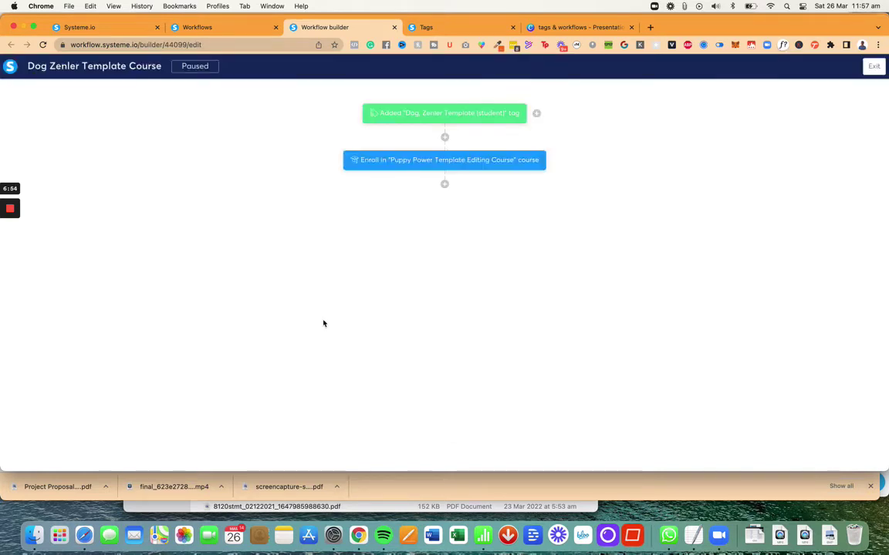
# Add a Send an email action between the tag trigger and the course enrollment, and start creating a new email for it
pyautogui.moveTo(404, 113)
pyautogui.click(444, 138)
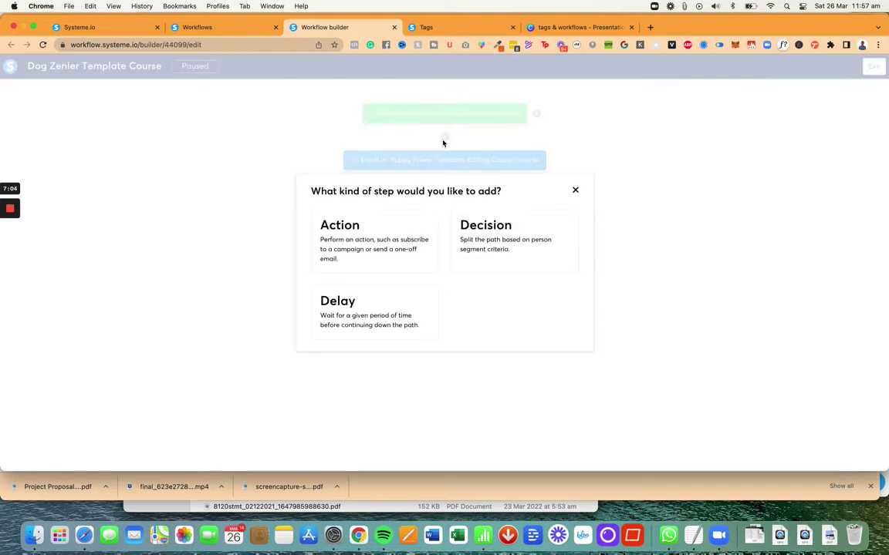
pyautogui.click(382, 250)
pyautogui.click(431, 243)
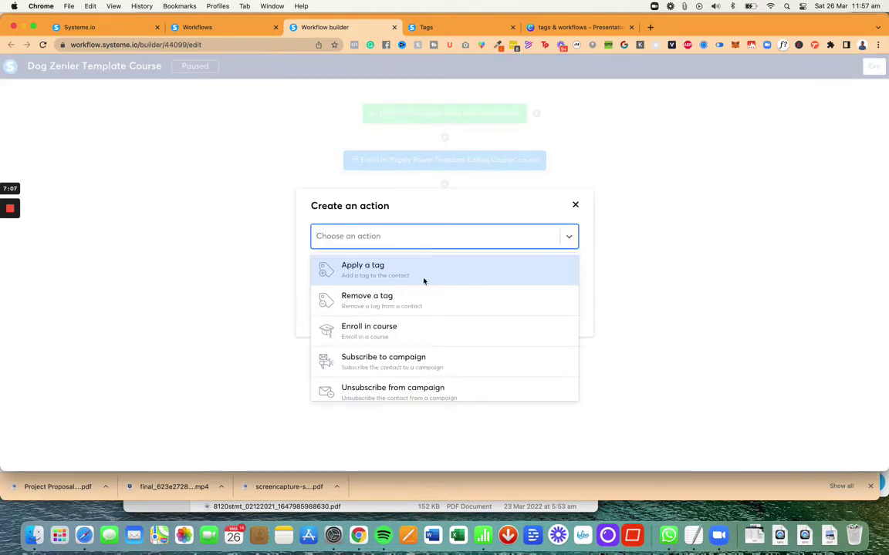
pyautogui.scroll(-1, 415, 336)
pyautogui.scroll(-3, 414, 336)
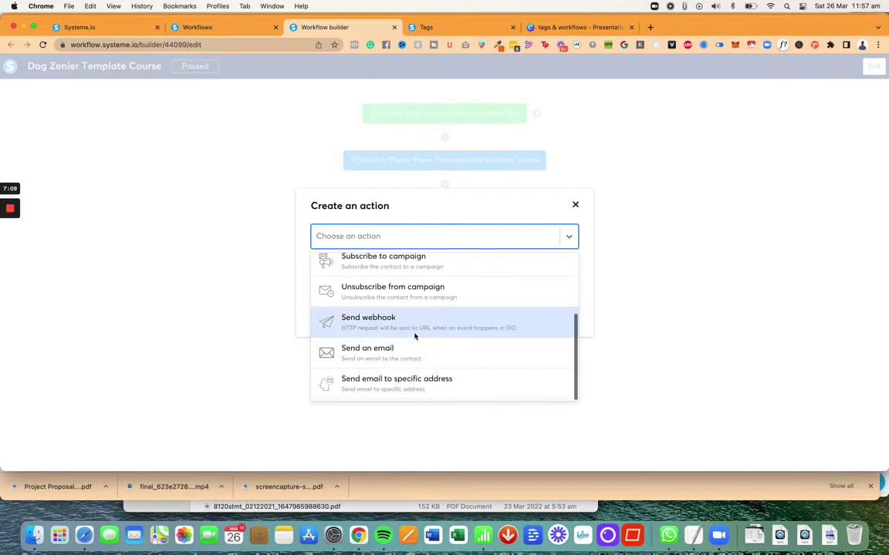
pyautogui.click(402, 354)
pyautogui.click(373, 263)
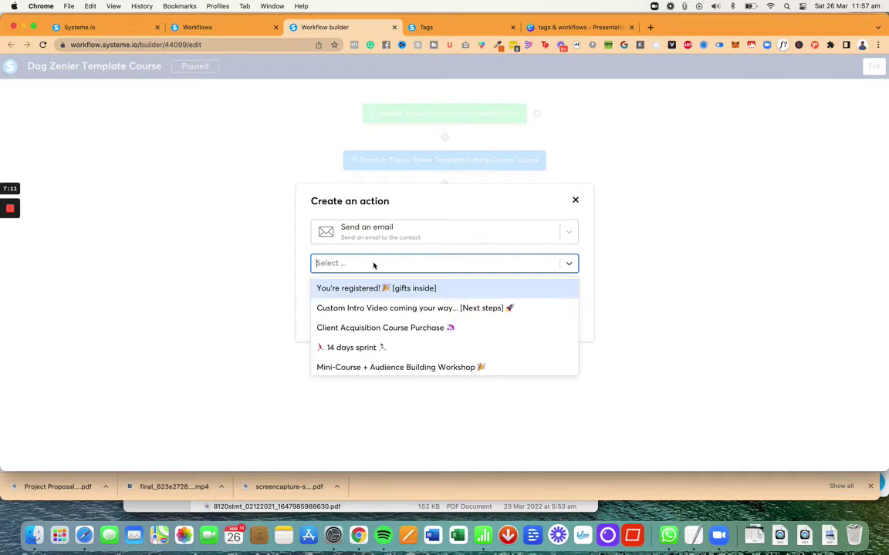
pyautogui.click(304, 256)
pyautogui.click(416, 285)
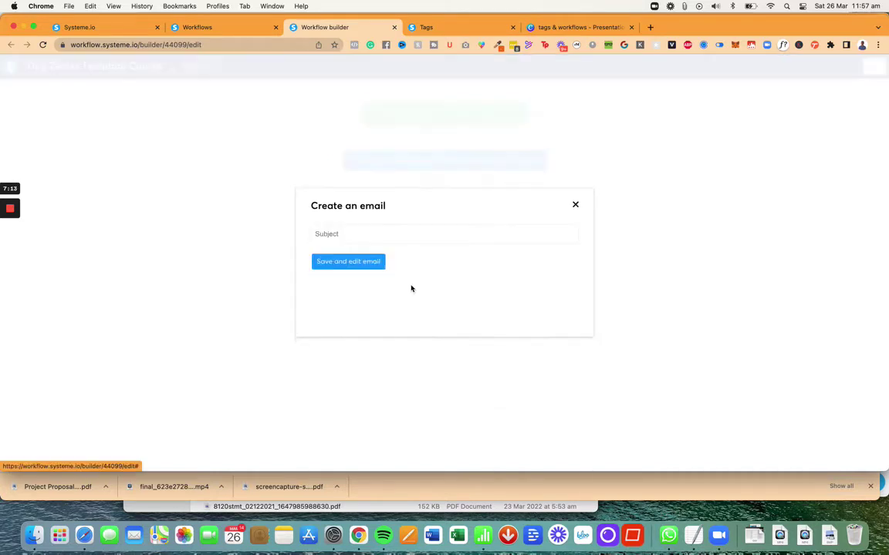
# Set the new email's subject to "Puppy Power Template Customization Course is here" and save it to open the email for editing
pyautogui.click(385, 236)
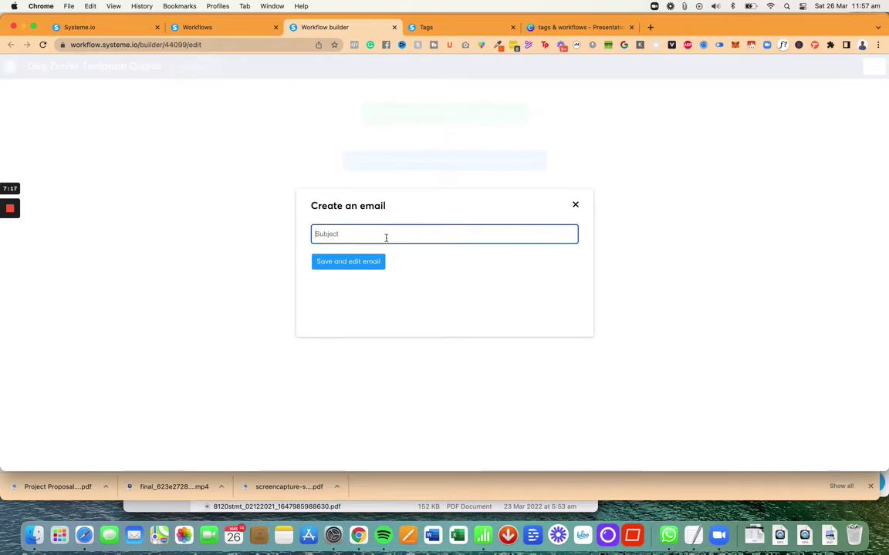
pyautogui.write('Puppy Power Cours')
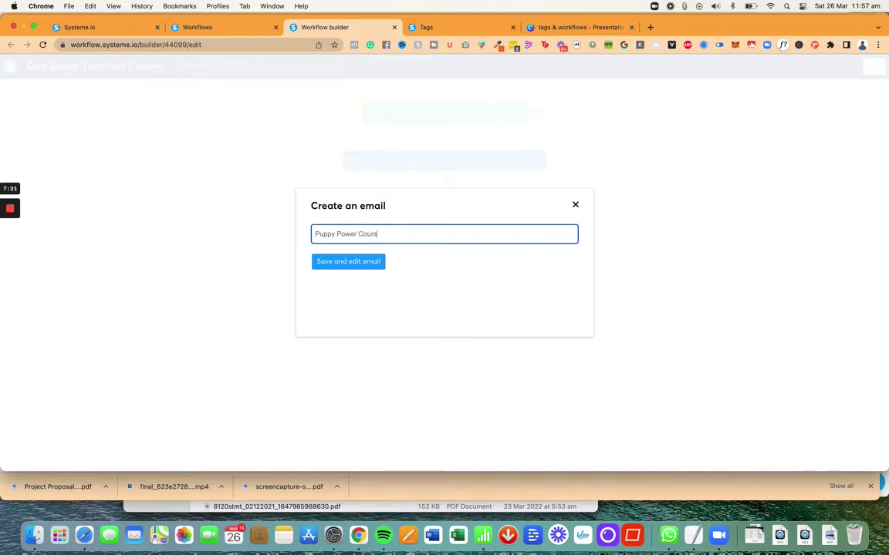
pyautogui.press('BackSpace')
pyautogui.press('BackSpace')
pyautogui.press('BackSpace')
pyautogui.press('BackSpace')
pyautogui.press('BackSpace')
pyautogui.write('Template Customization Course is here')
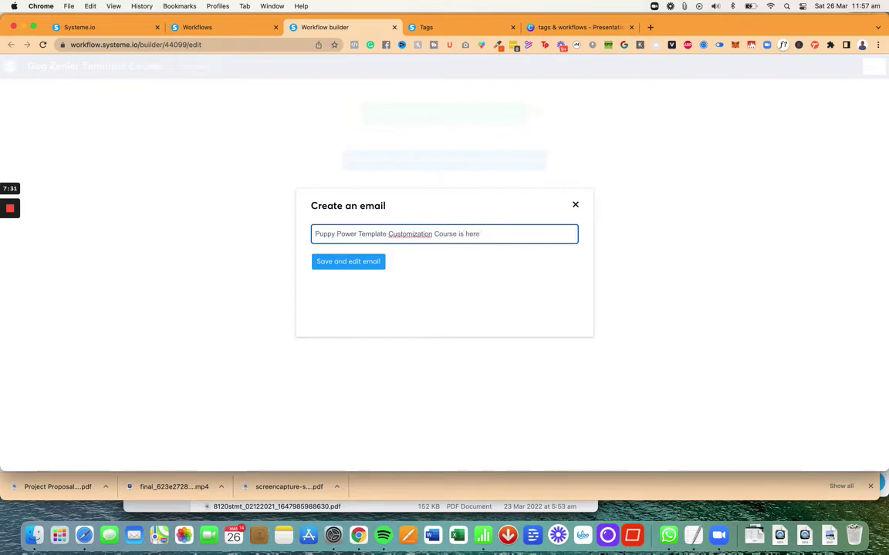
pyautogui.press('ctrl+super+space')
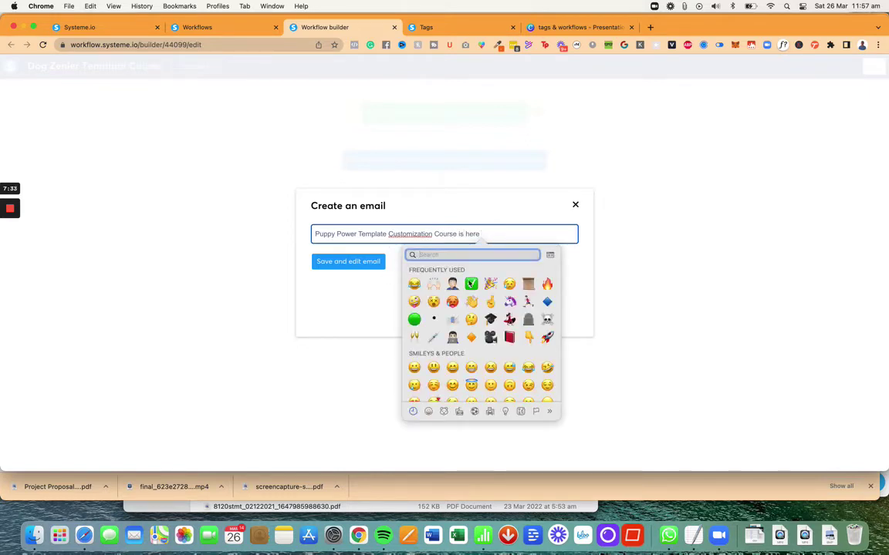
pyautogui.click(373, 266)
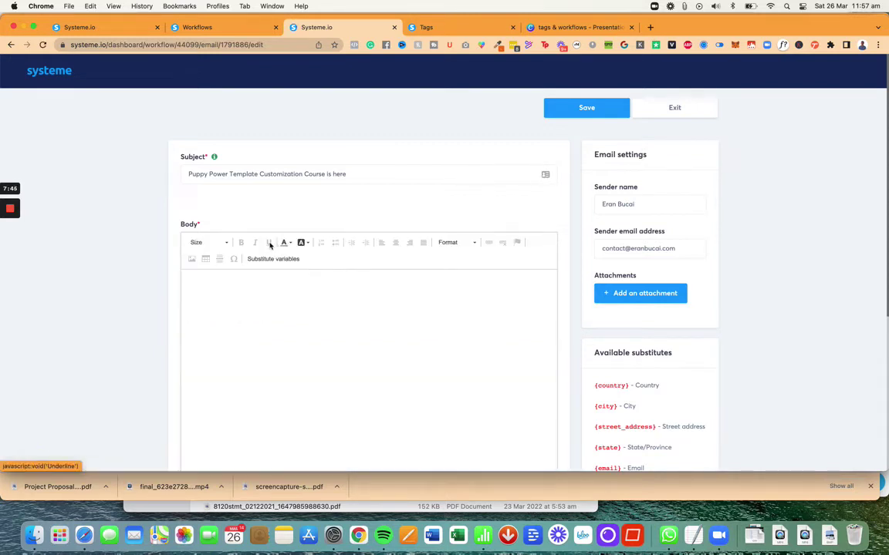
# Begin the email body with the greeting "Hey" followed by the First name substitute variable
pyautogui.click(239, 282)
pyautogui.write('Hey')
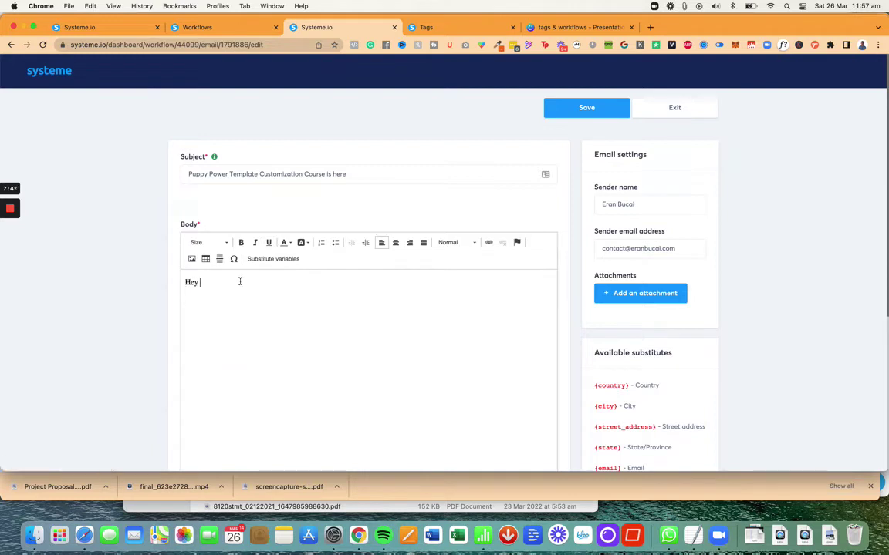
pyautogui.click(273, 259)
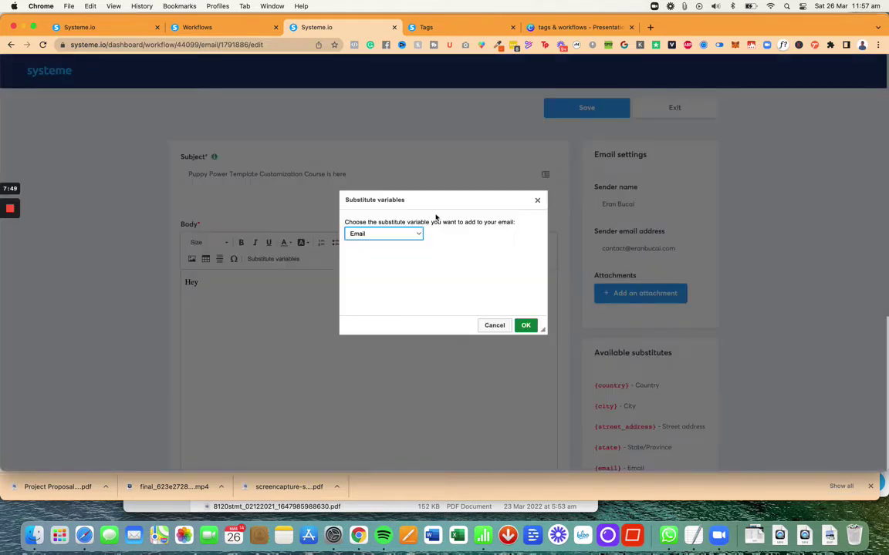
pyautogui.click(399, 234)
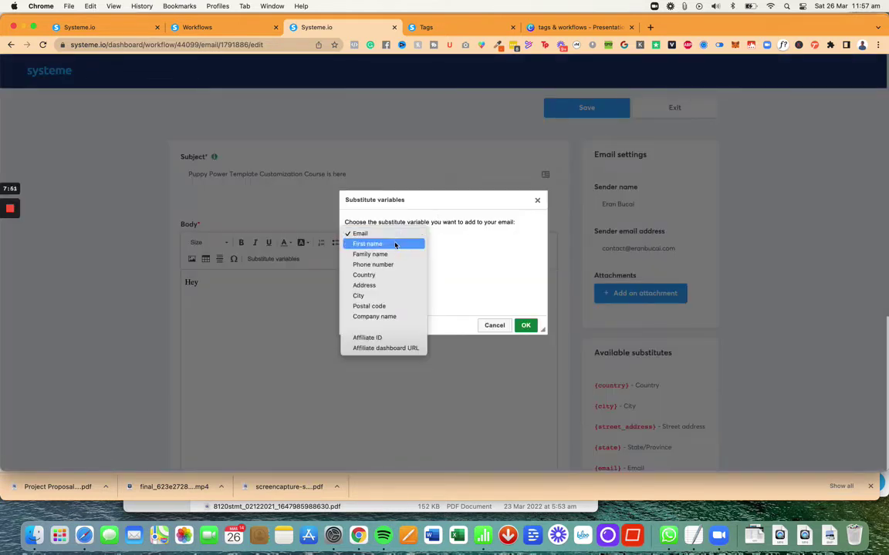
pyautogui.click(378, 243)
pyautogui.click(524, 325)
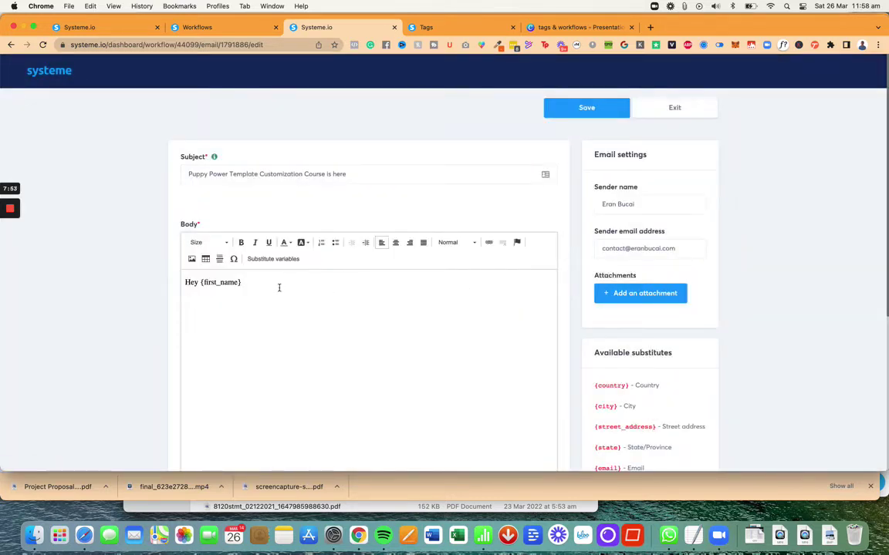
# Add lines thanking the recipient for their patience with the New Zenler template video course and stating "This is the course for the Puppy Power Course."
pyautogui.write('Thanks so much for your patience as I was completed')
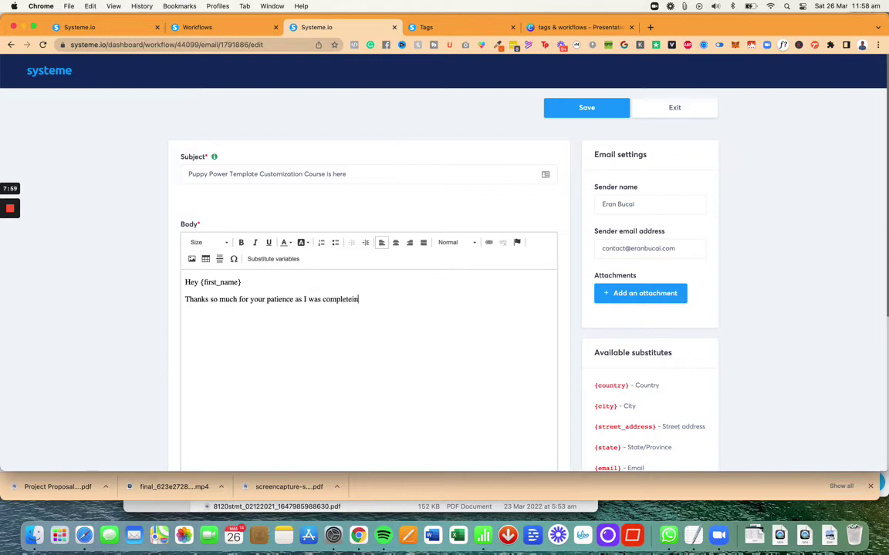
pyautogui.press('BackSpace')
pyautogui.press('BackSpace')
pyautogui.write('ing a')
pyautogui.press('BackSpace')
pyautogui.write('up the video course to show ')
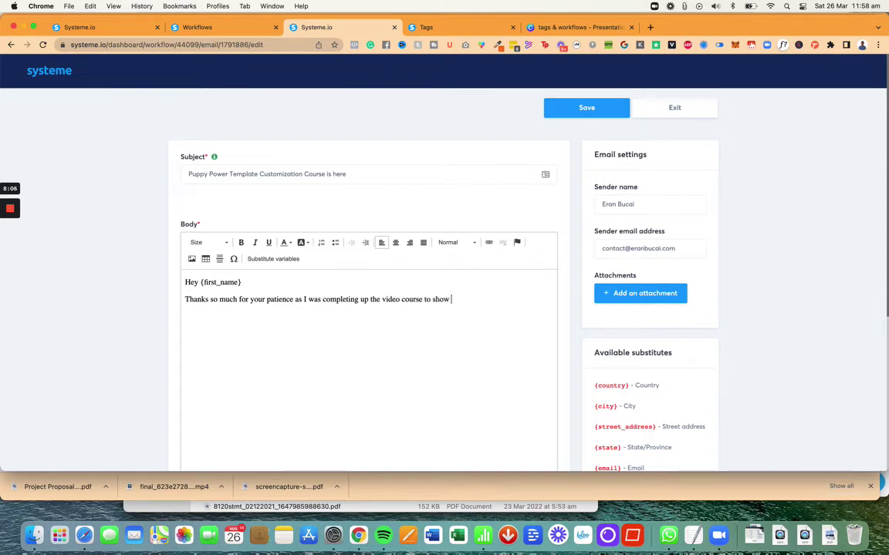
pyautogui.write('you step by step h')
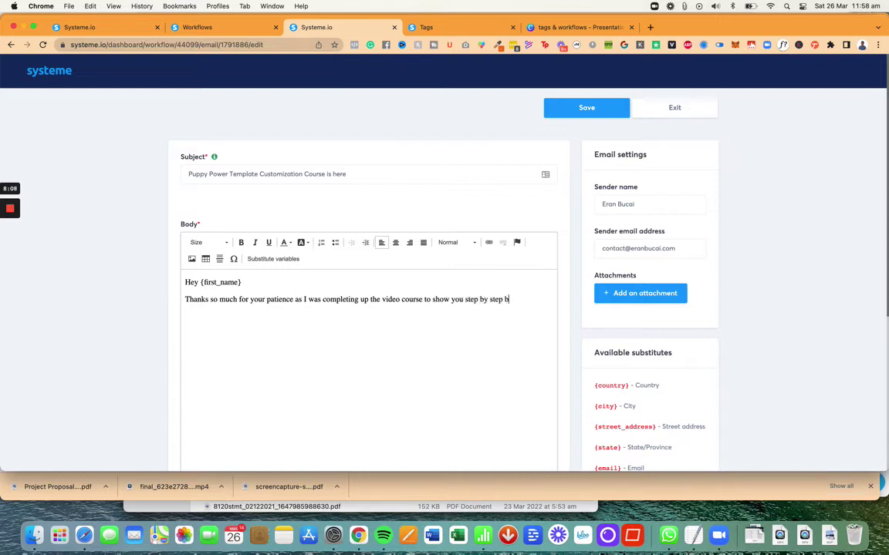
pyautogui.write('ow to customize the New Zen')
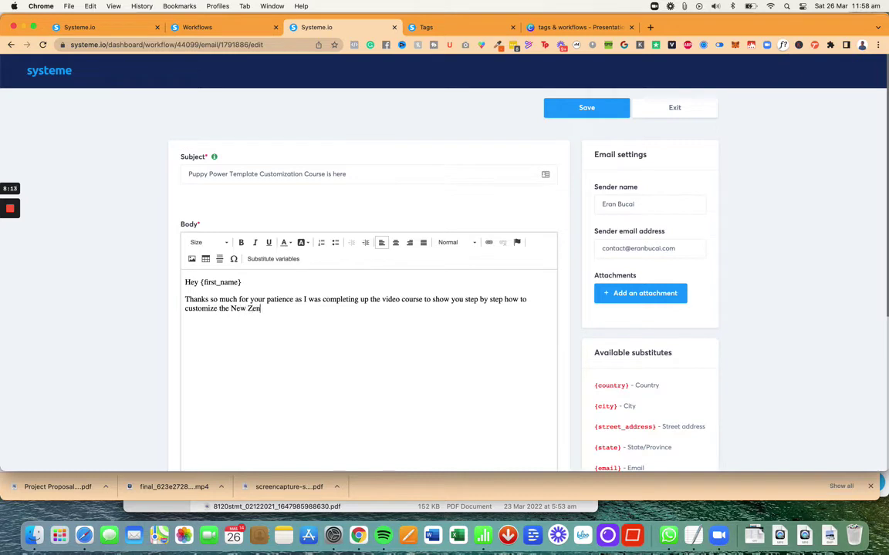
pyautogui.write('ler template that you purchased. ')
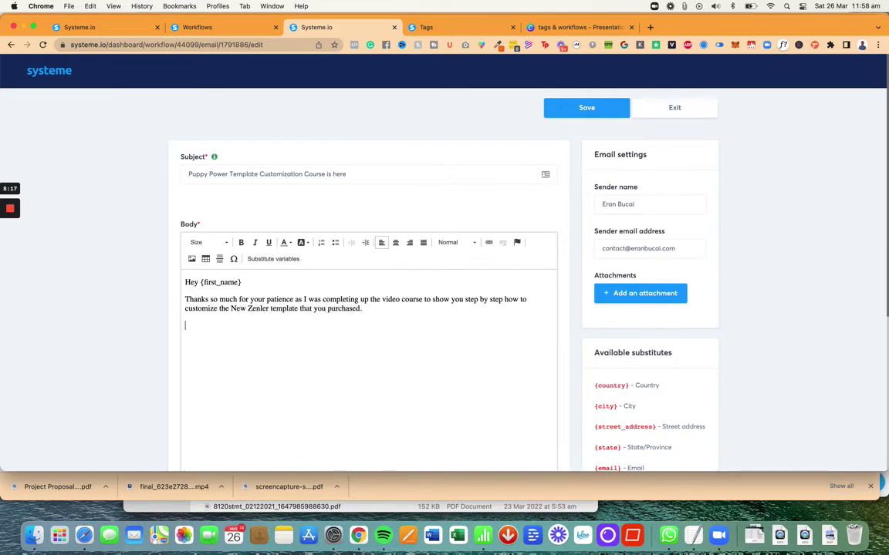
pyautogui.write('This is the cours')
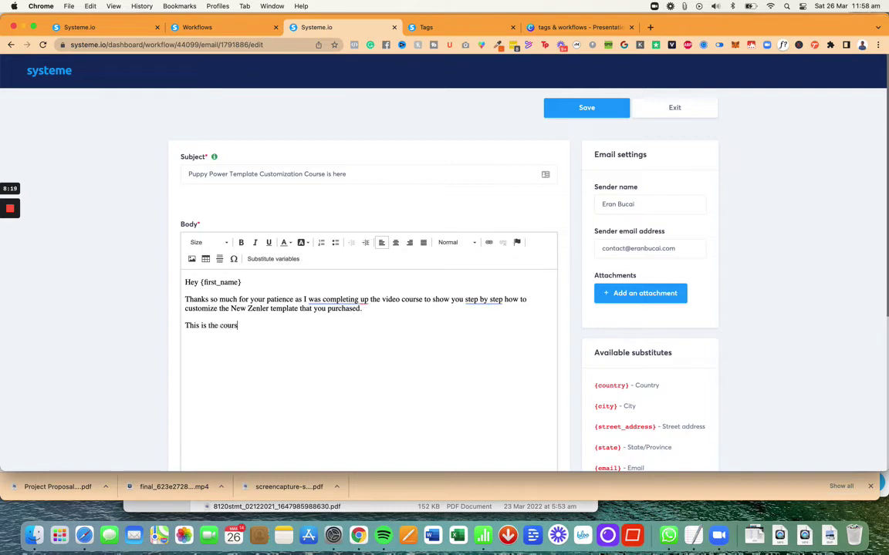
pyautogui.write('e for the Puppy Power Course. ')
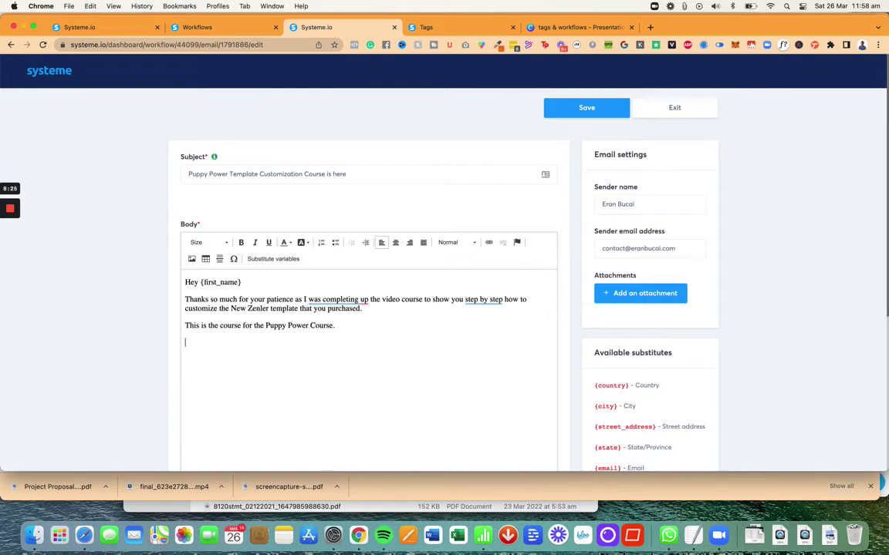
# Add a paragraph saying the Reframing Reactivity sales page template is next, but Puppy Power is already installed and can be customized following this video course
pyautogui.write('I am moving onto creating the sales pge')
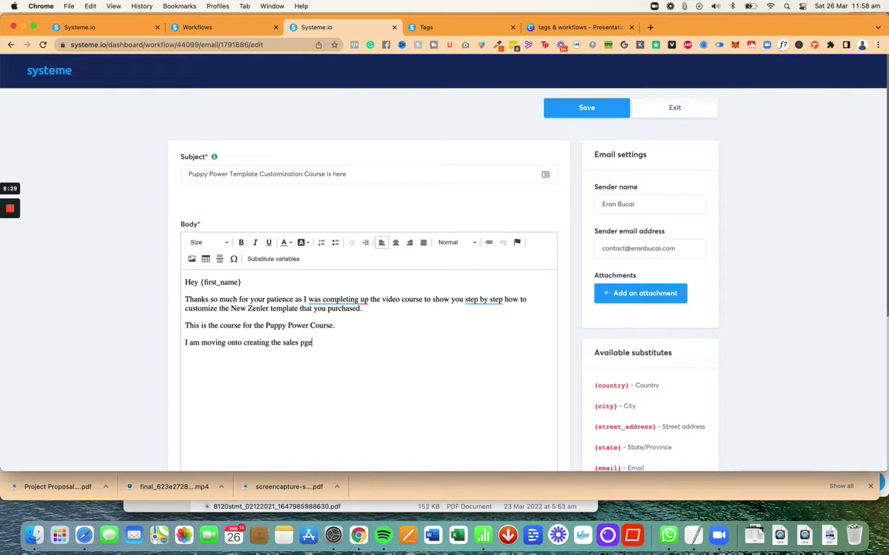
pyautogui.press('BackSpace')
pyautogui.write('age template for Reframing ')
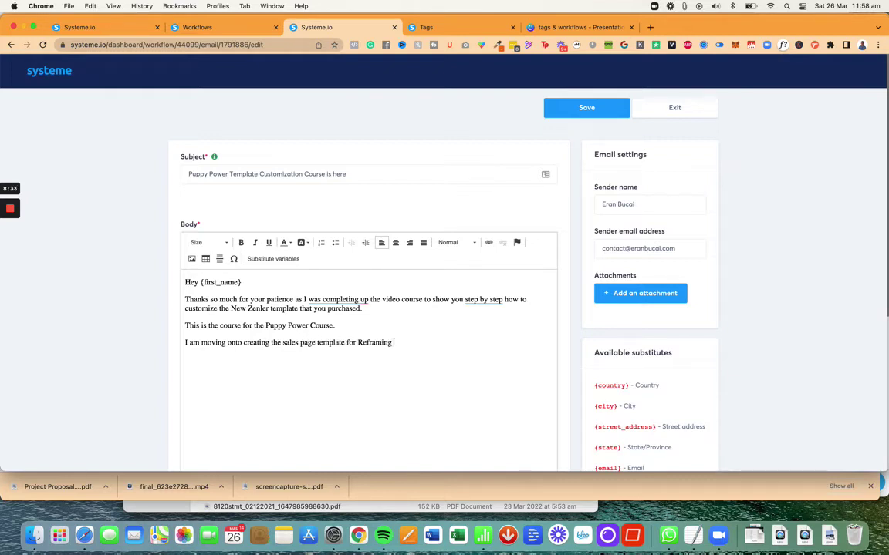
pyautogui.write('Reactivity next, but Pu')
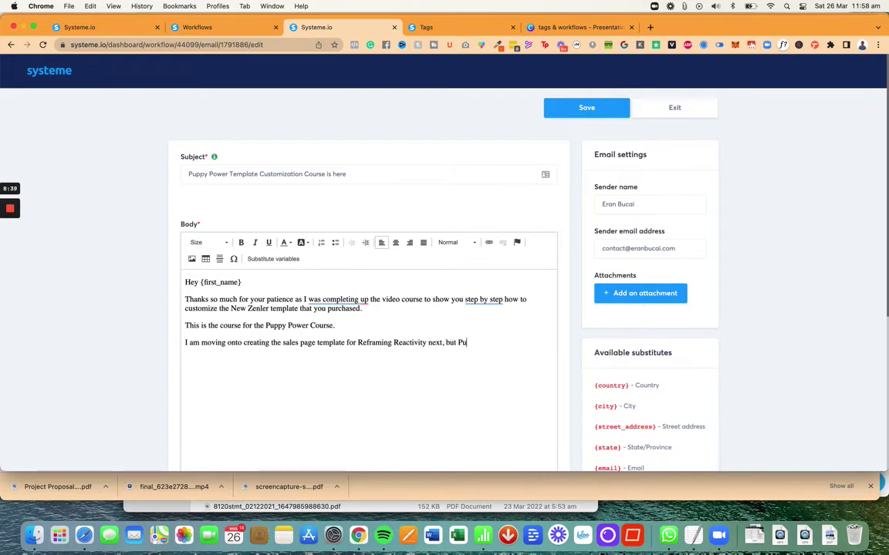
pyautogui.write('ppy Power has been installed on')
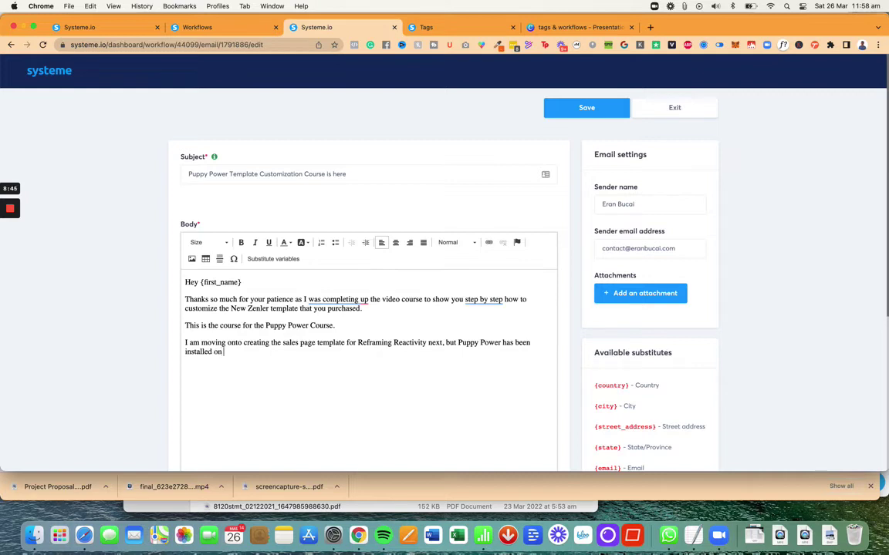
pyautogui.write(' your website already and you')
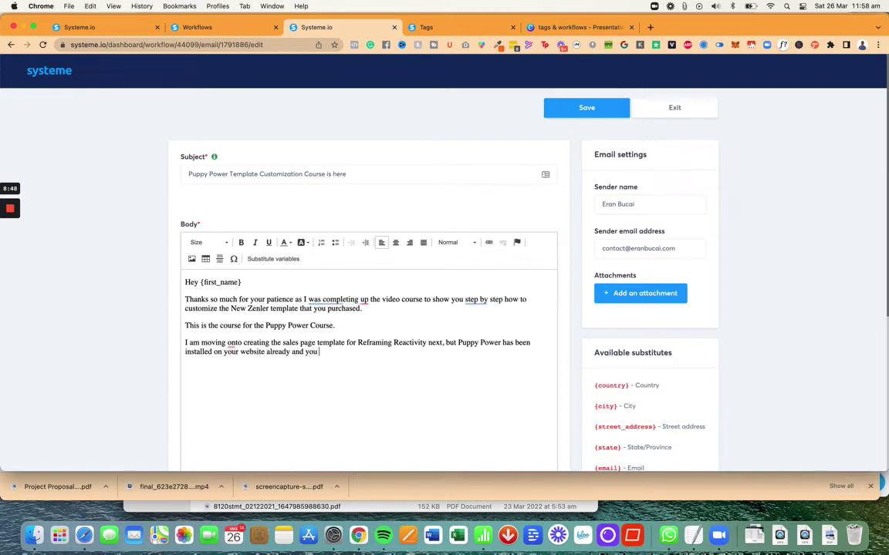
pyautogui.write(' can go ahead and log')
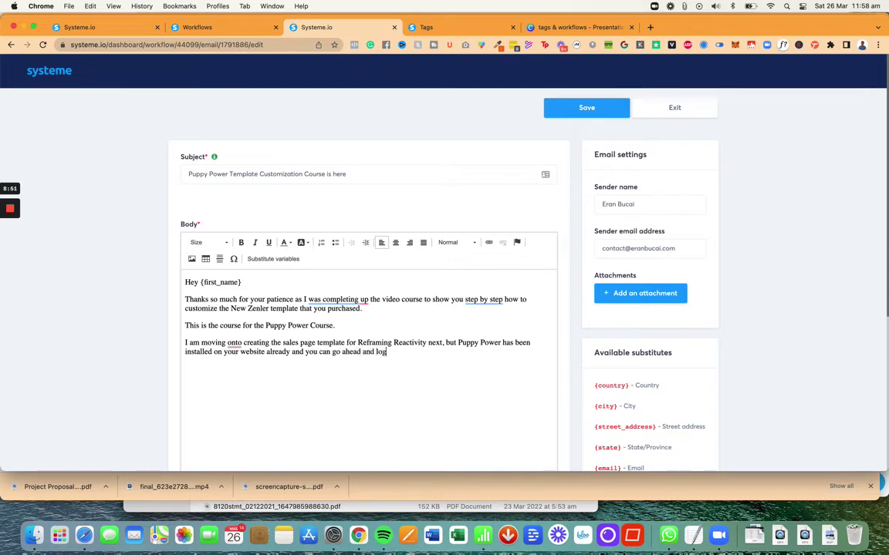
pyautogui.write('in to customize it')
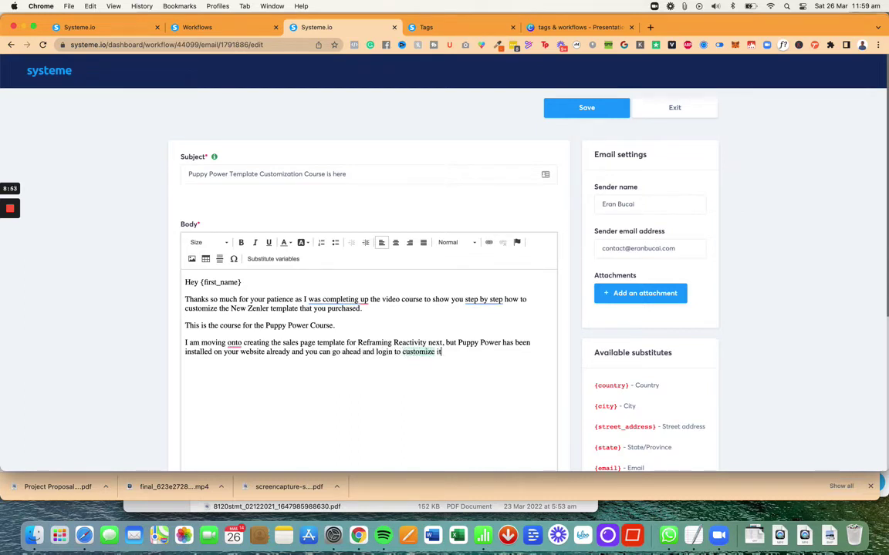
pyautogui.write(' in alignment')
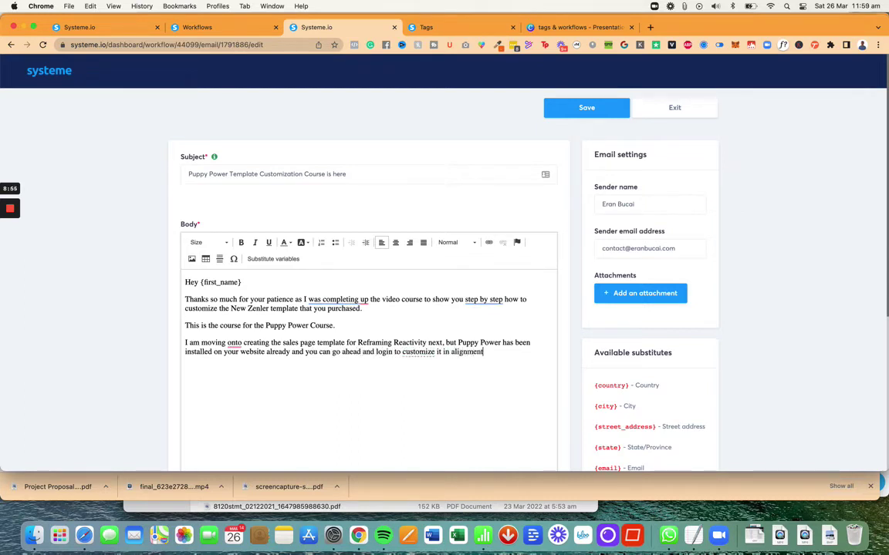
pyautogui.write(' with this video course')
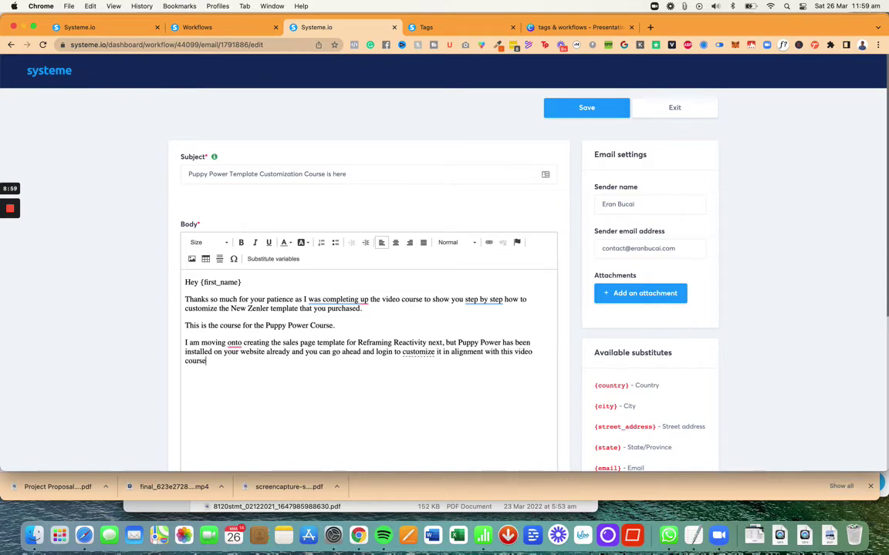
# Add a paragraph offering a short video recording on reply to this email in case the recipient isn't seeing the template or knows where to look
pyautogui.write('. In case yo')
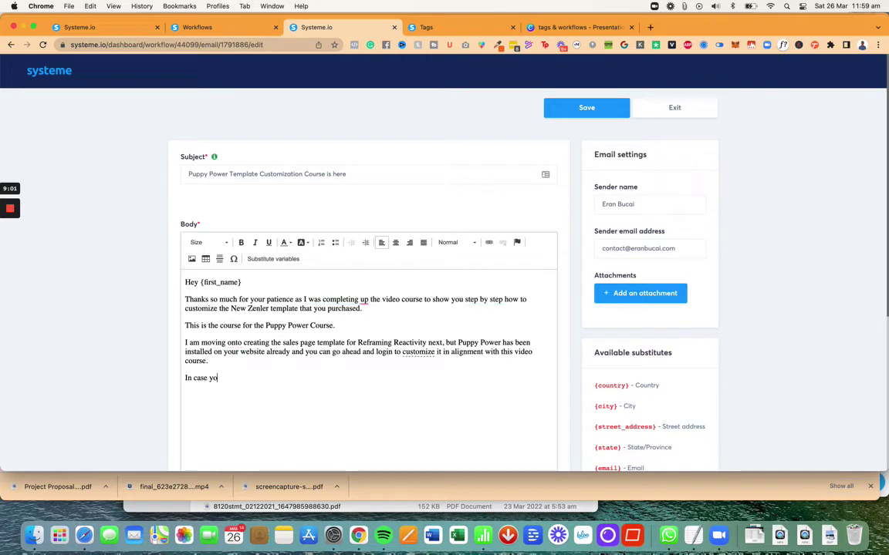
pyautogui.write("u're not seeing the t")
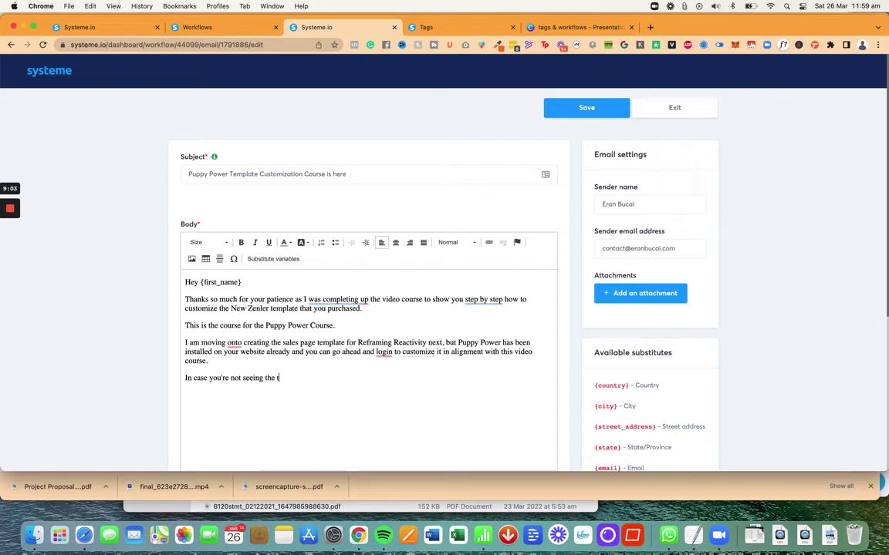
pyautogui.write('emplate or not sure where')
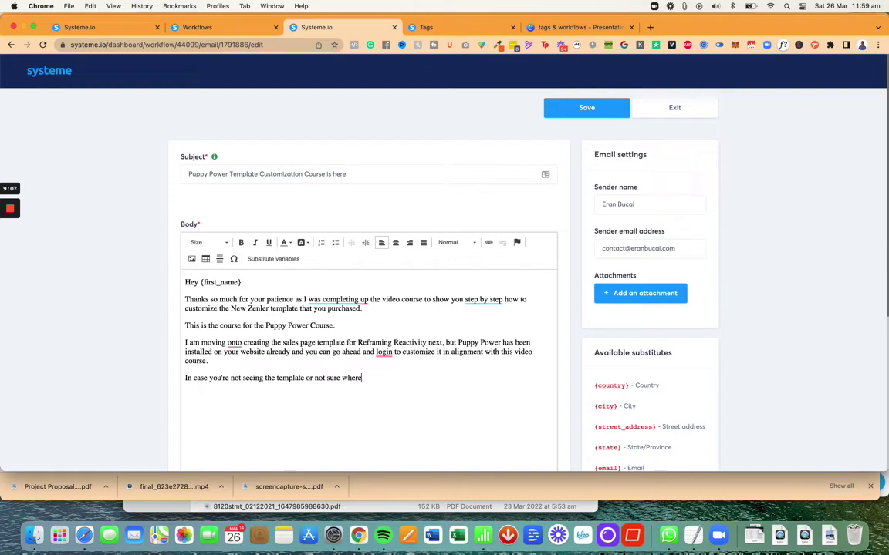
pyautogui.write(' to look, please reply to thsie')
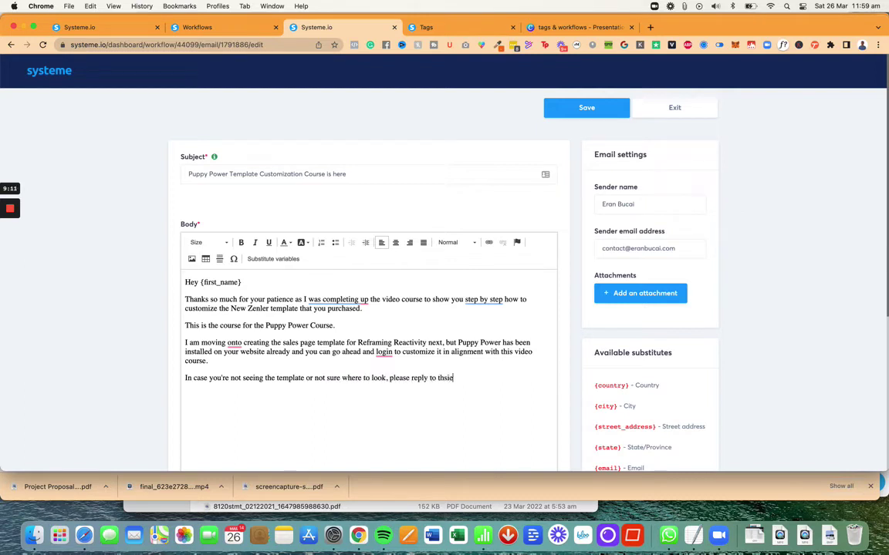
pyautogui.press('BackSpace')
pyautogui.press('BackSpace')
pyautogui.press('BackSpace')
pyautogui.write("is email and I'll send you a short video")
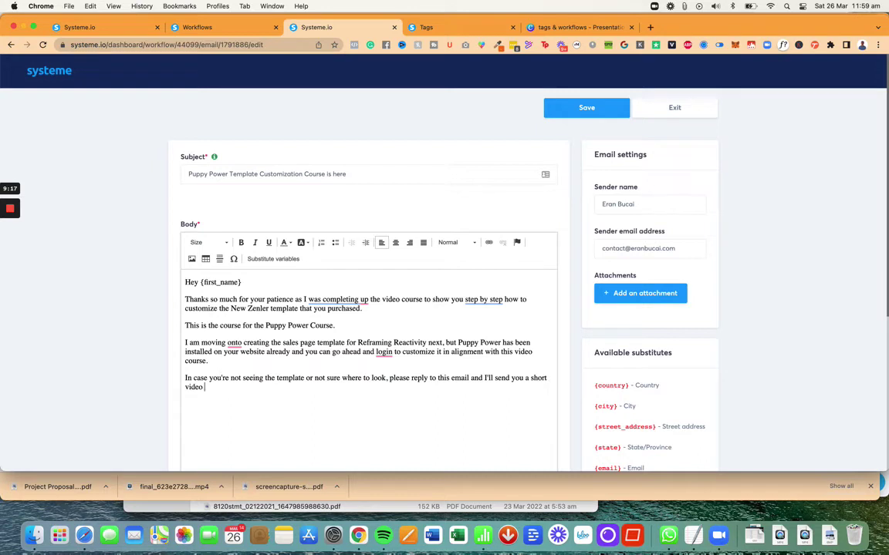
pyautogui.write(' tutrecording to show you.')
pyautogui.scroll(-1, 445, 270)
pyautogui.press('Return')
pyautogui.write('If the temp')
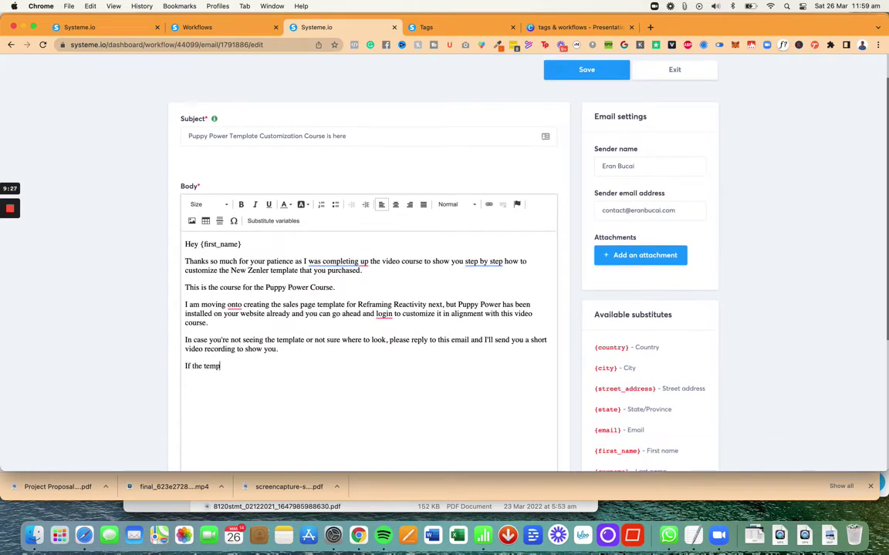
pyautogui.write("late isn't installe")
pyautogui.press('shift+super+Left')
pyautogui.press('BackSpace')
pyautogui.press('BackSpace')
# Add the line "You can go ahead and login and get started." to the email body
pyautogui.write('You can ago ahead and login and get sta')
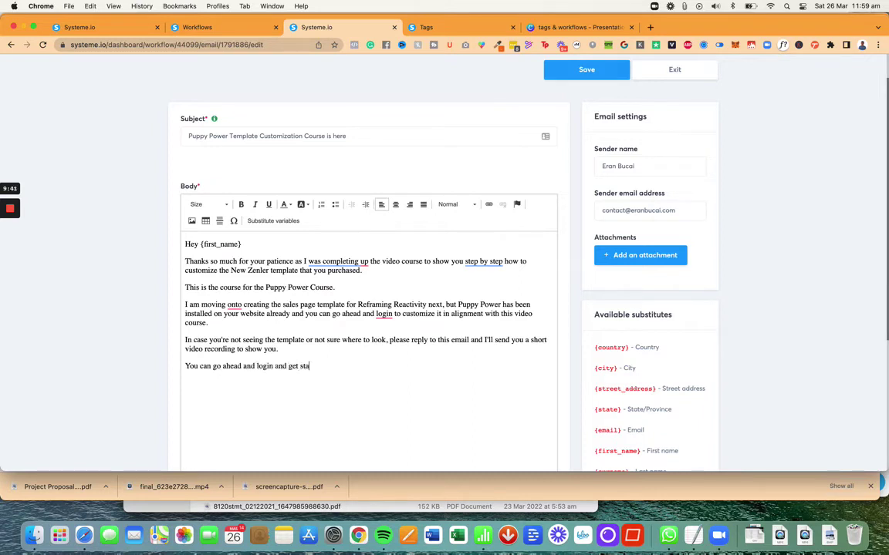
pyautogui.write('retd')
pyautogui.write('.')
pyautogui.press('BackSpace')
pyautogui.press('BackSpace')
pyautogui.press('BackSpace')
pyautogui.press('BackSpace')
pyautogui.press('BackSpace')
pyautogui.write('rted.')
# Add the line "A separate email was sent to you with the instructions on how to get in to your course portal."
pyautogui.press('Return')
pyautogui.write('A separate email was sent to you with')
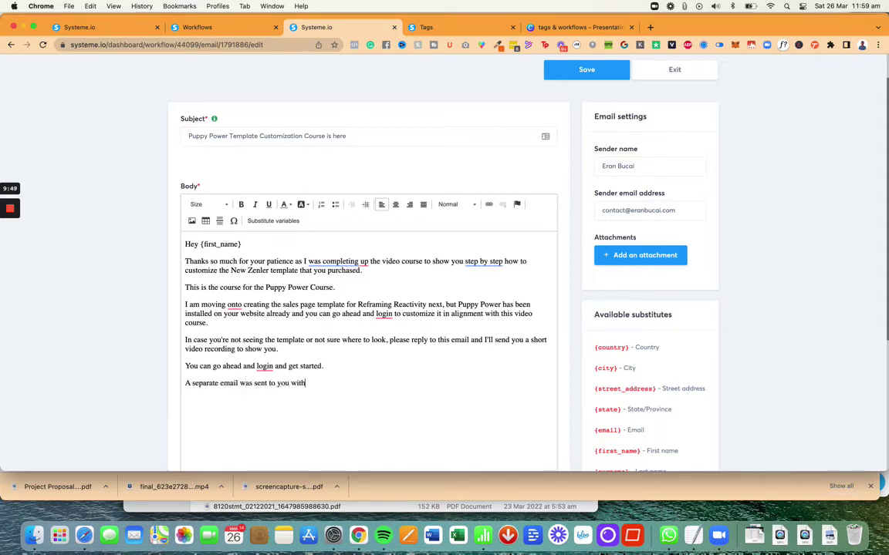
pyautogui.write(' the instruc')
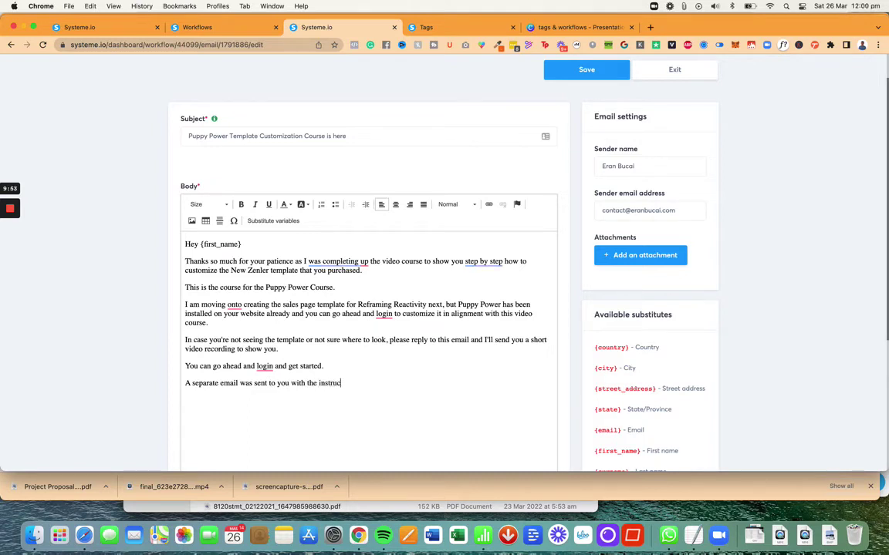
pyautogui.write('tions on how to get in to your course portal.')
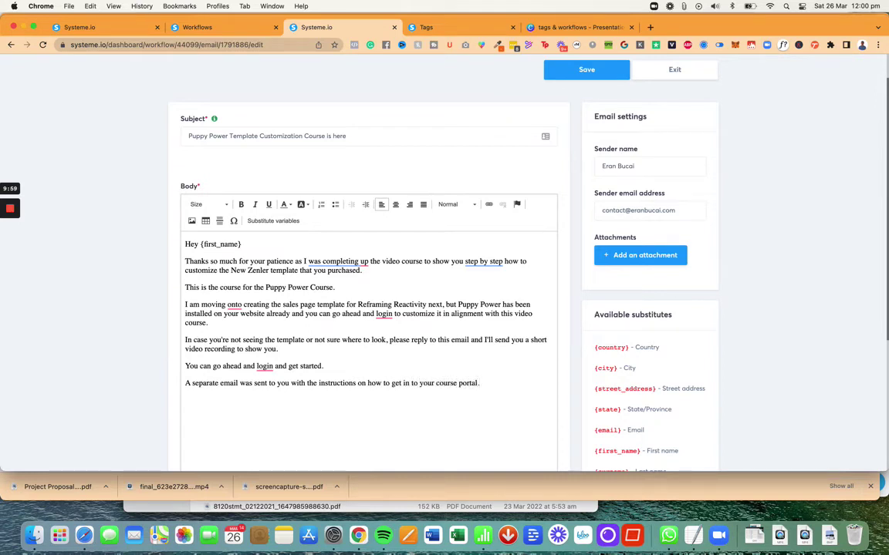
# Close the email with "Looking forward to your feedback." and the sender's full name, and save it
pyautogui.press('Return')
pyautogui.write('Looking forward to your feedback.  ')
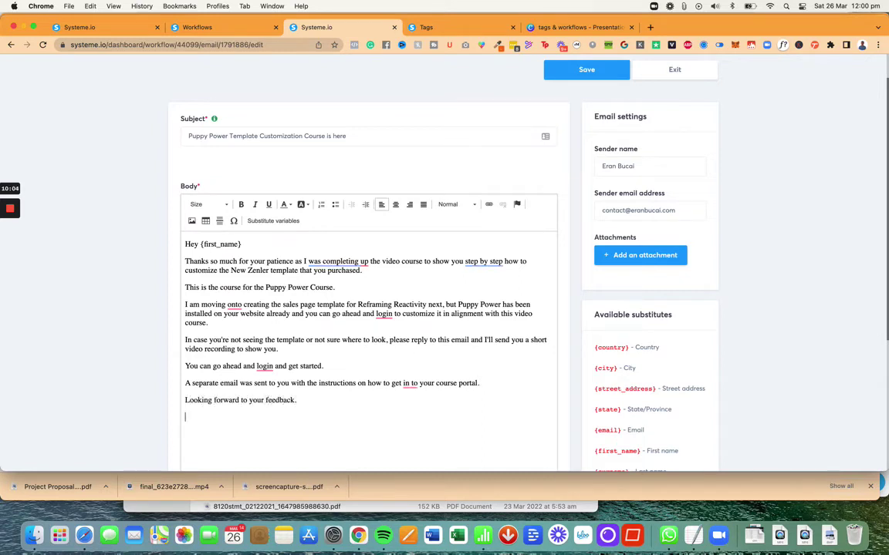
pyautogui.write('Eran Bucai')
pyautogui.scroll(-5, 521, 302)
pyautogui.scroll(6, 521, 301)
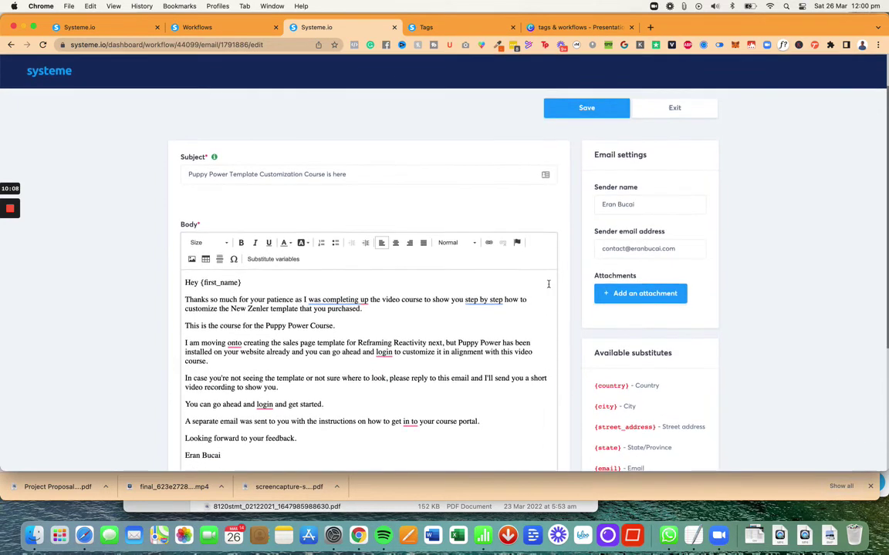
pyautogui.click(590, 109)
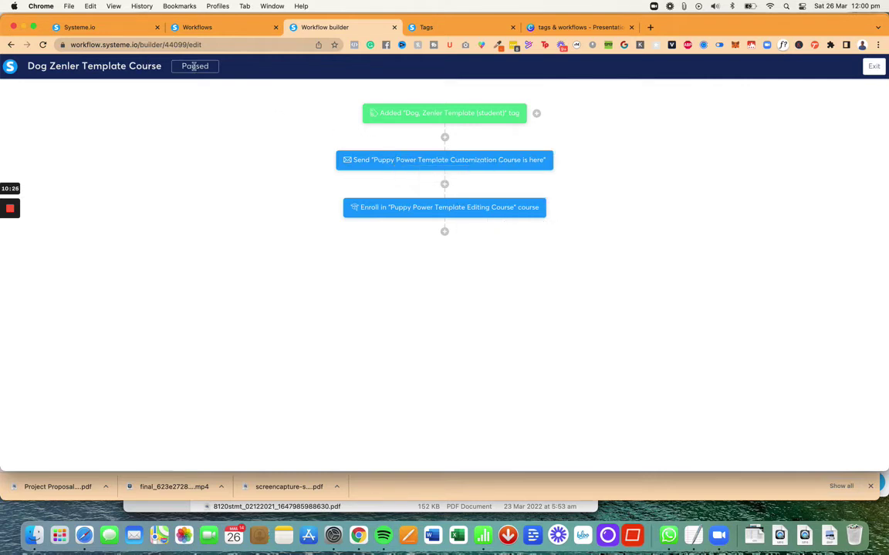
# Exit the workflow builder and activate the Dog Zenler Template Course workflow
pyautogui.click(875, 67)
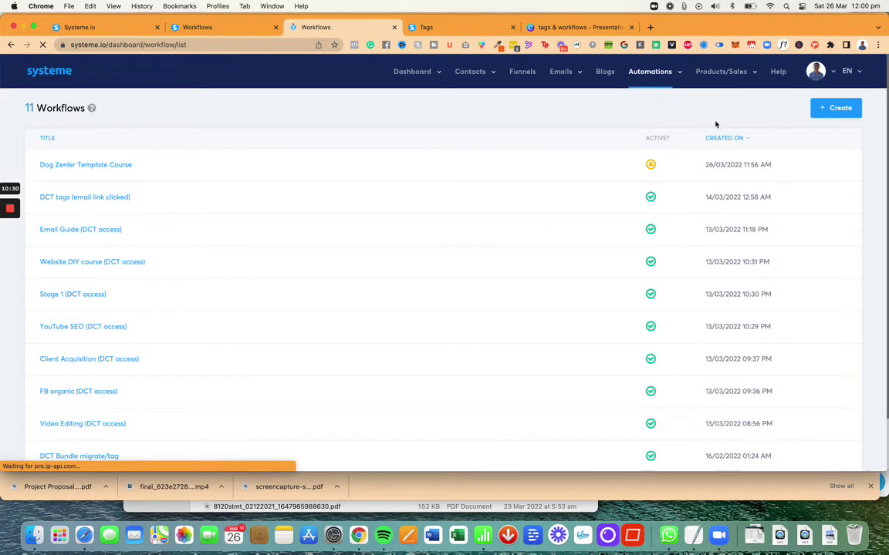
pyautogui.moveTo(734, 159)
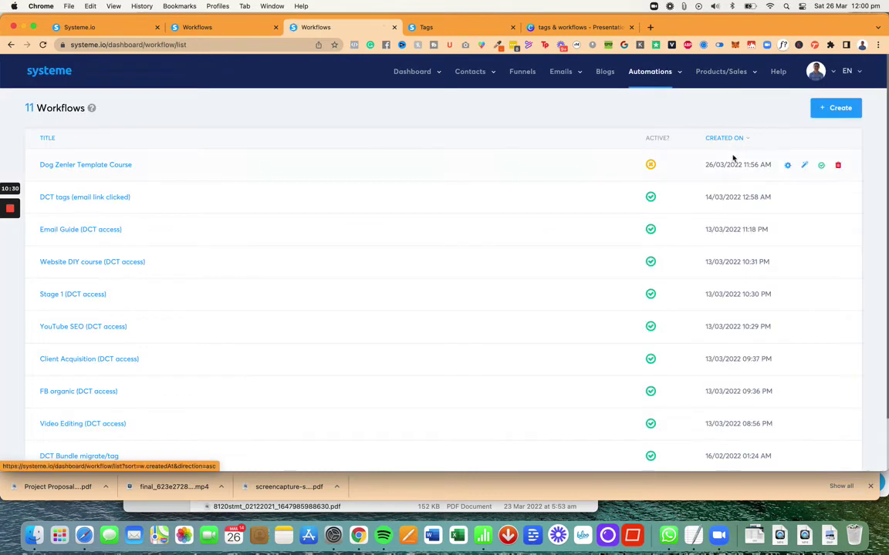
pyautogui.click(822, 167)
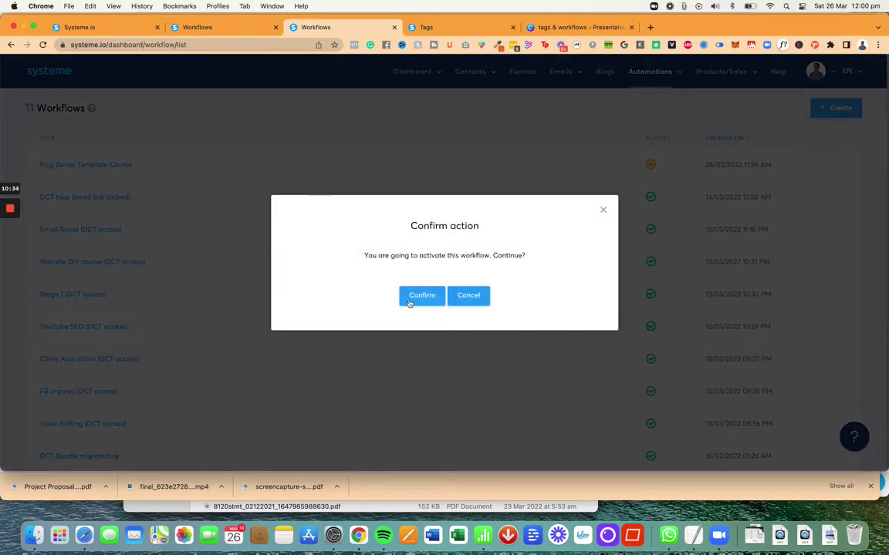
pyautogui.click(410, 301)
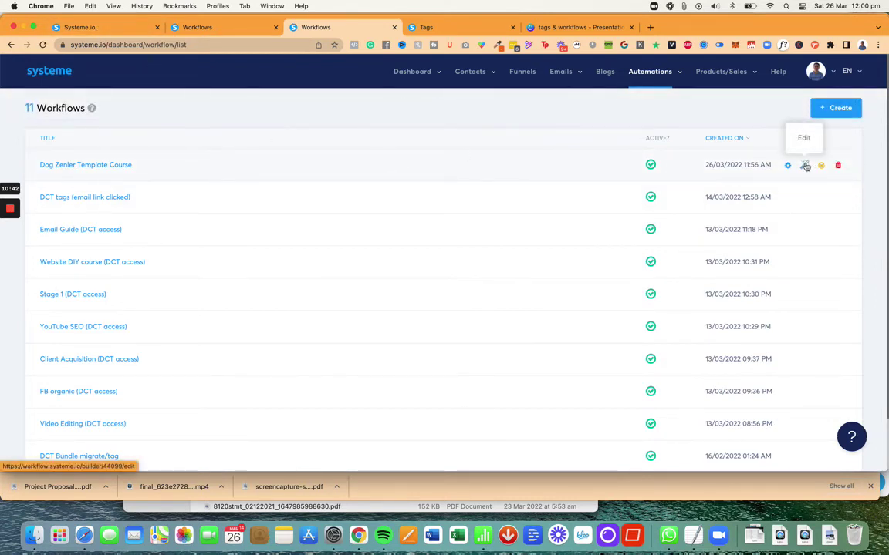
# Add "Puppy Power" to the start of the Dog Zenler Template Course workflow's name and save it
pyautogui.click(788, 167)
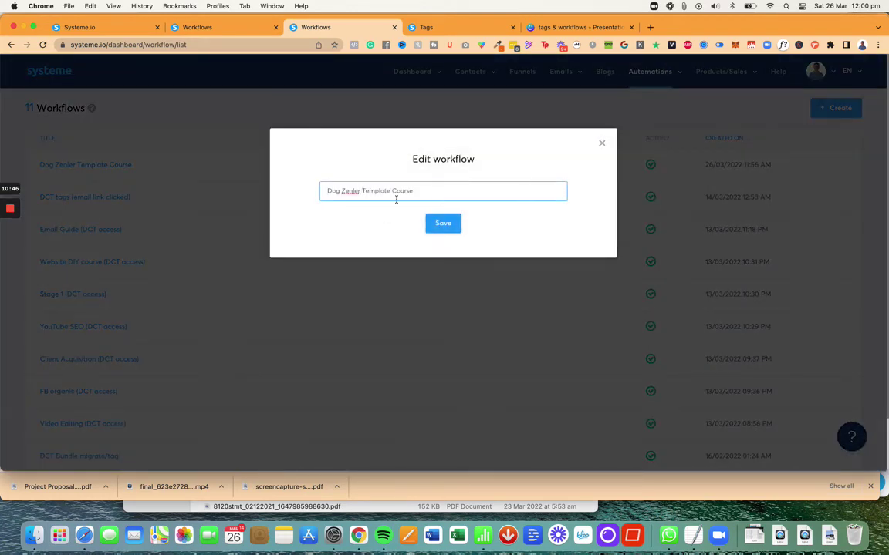
pyautogui.write('Puppy Po')
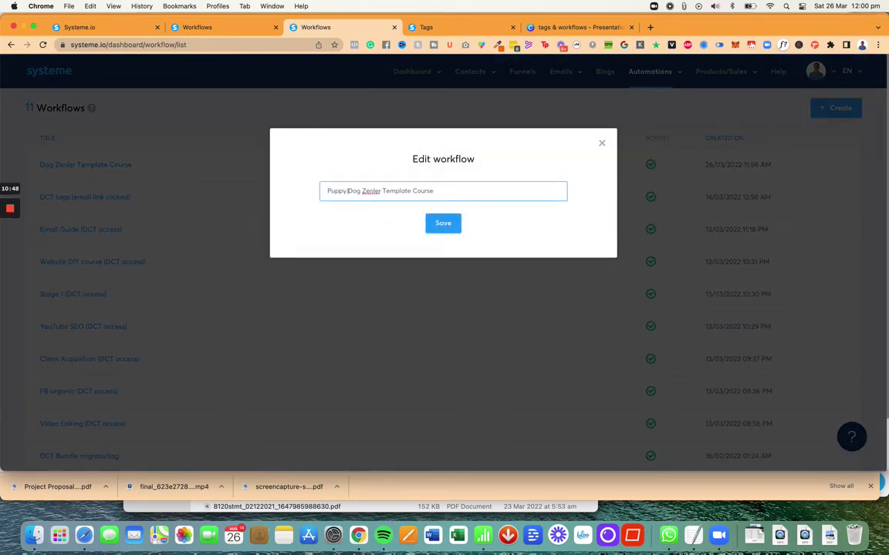
pyautogui.write('wer')
pyautogui.click(448, 224)
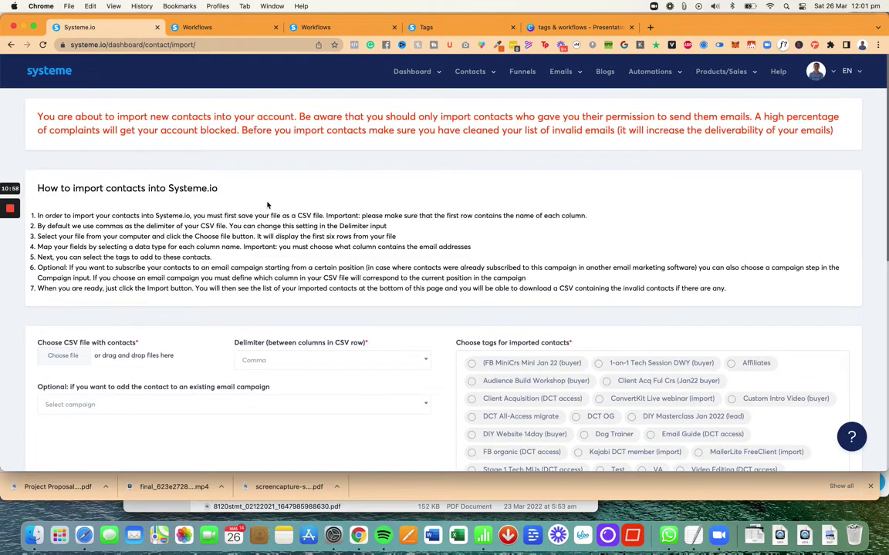
# Choose site_160791_contacts_d10bcf59-4f68-4afd-a915-ed625d178305_complete.csv from Downloads for the contact import and look through the available tags
pyautogui.scroll(-2, 102, 291)
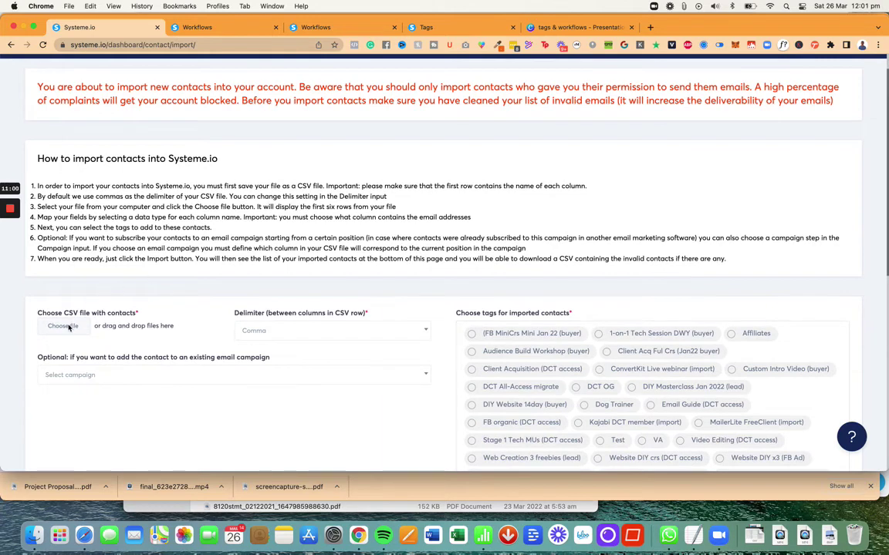
pyautogui.click(69, 327)
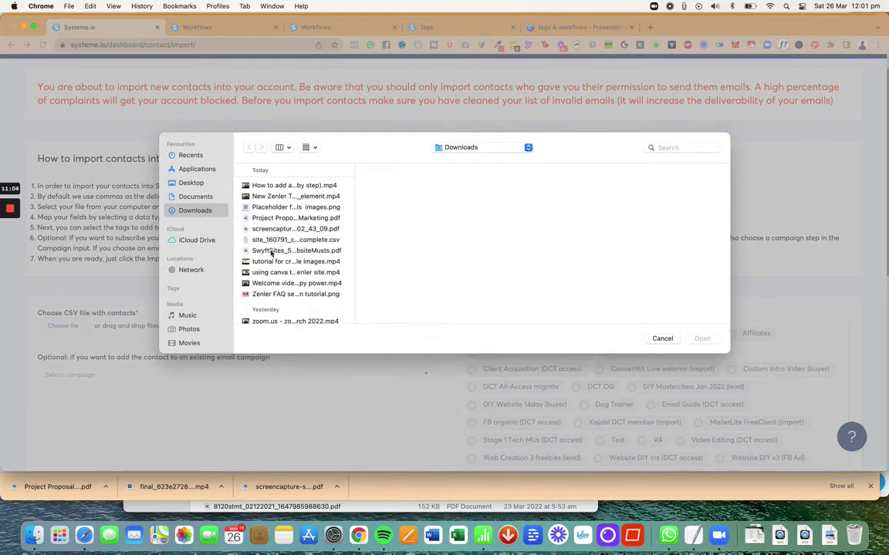
pyautogui.click(268, 240)
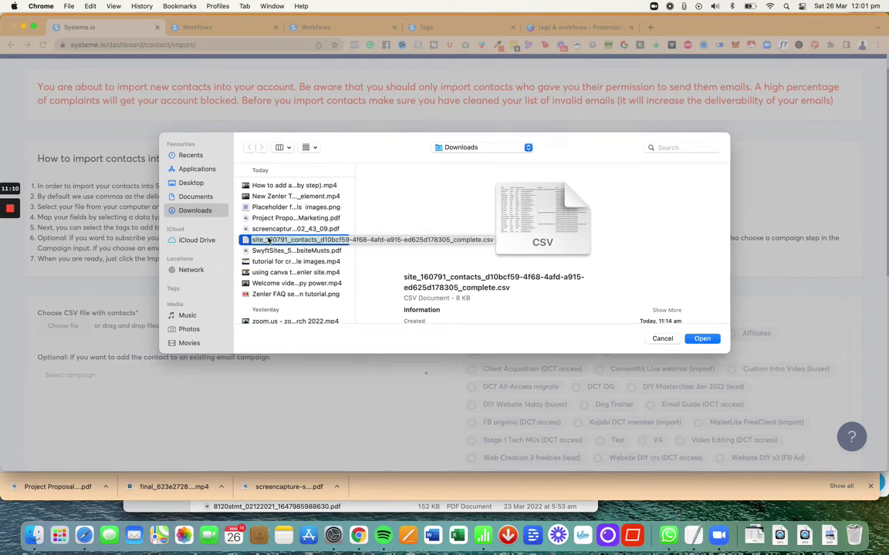
pyautogui.click(701, 339)
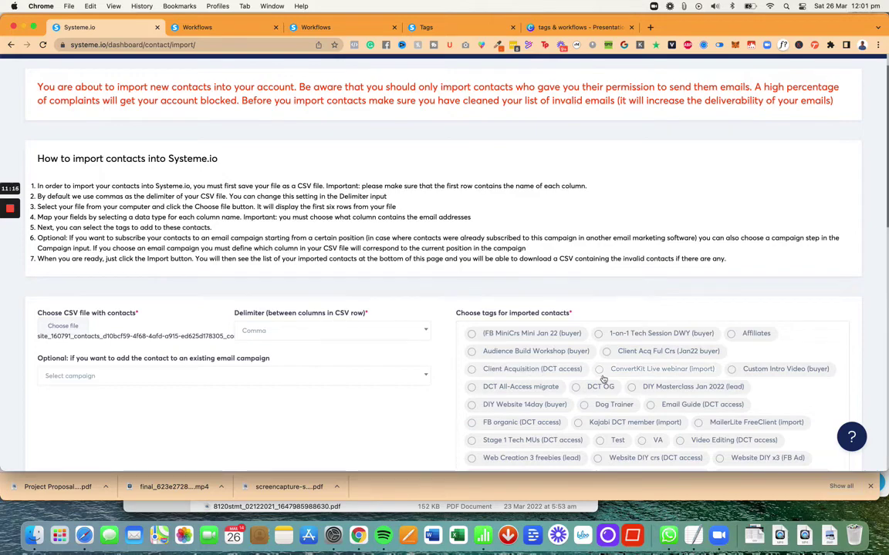
pyautogui.scroll(-2, 602, 378)
pyautogui.scroll(-1, 603, 378)
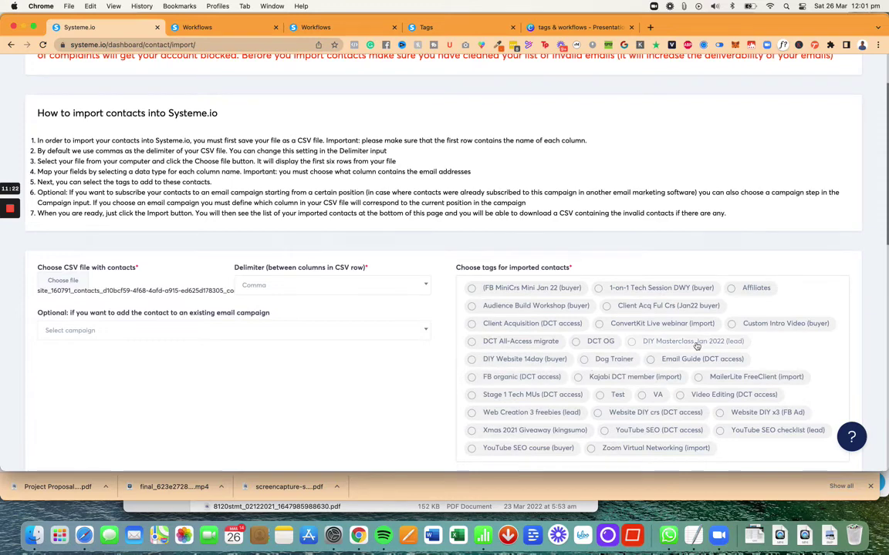
# Reload the contact import page, select the "Dog, Zenler Template (student)" tag for the imported contacts and clear it again
pyautogui.click(44, 45)
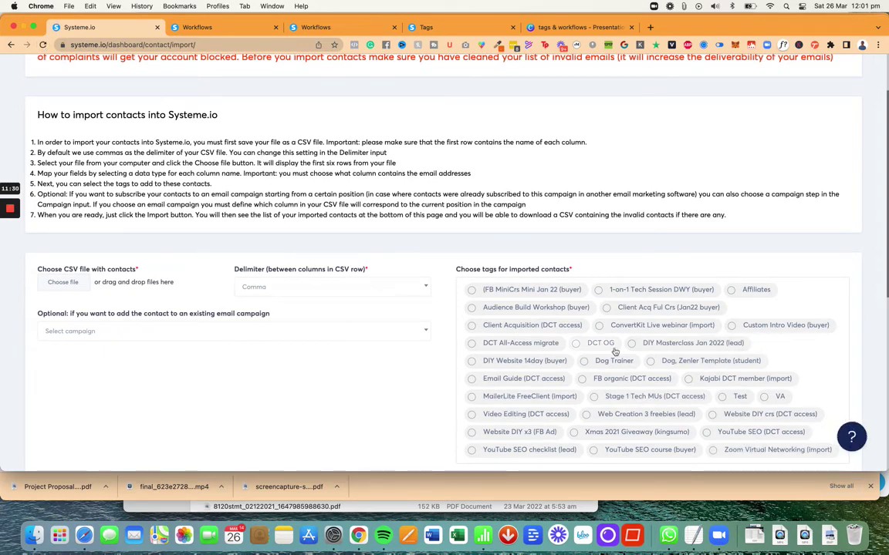
pyautogui.click(711, 363)
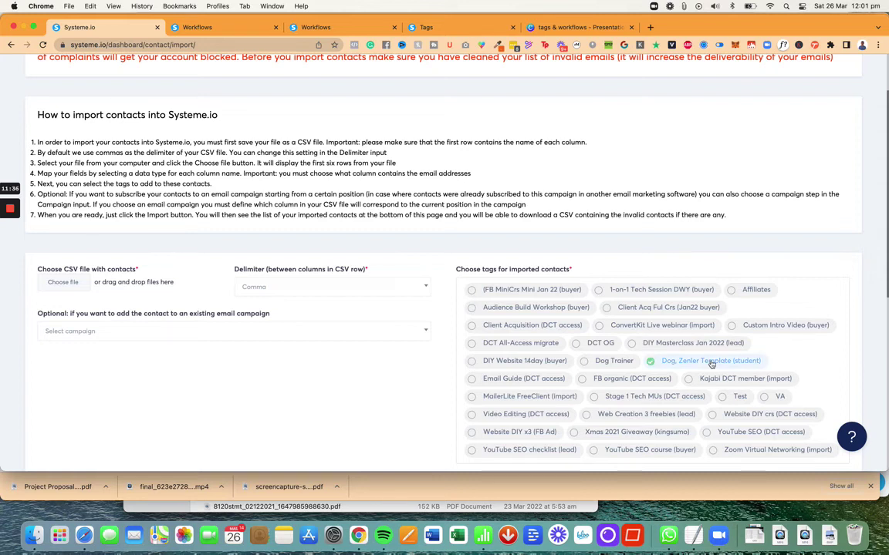
pyautogui.click(712, 363)
pyautogui.moveTo(10, 249)
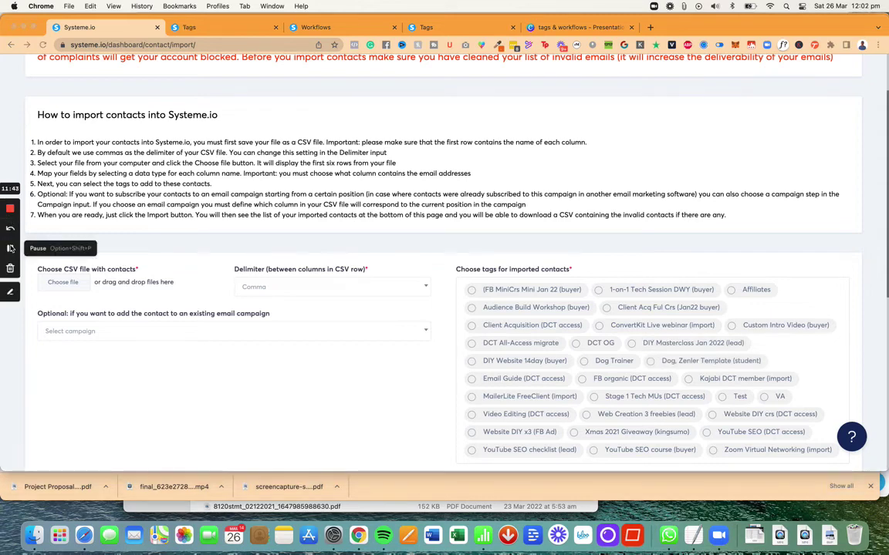
# Reload the import page, select the "Puppy Power Template (student)" tag and choose site_160791_contacts_d10bcf59-4f68-4afd-a915-ed625d178305_complete.csv as the contacts file
pyautogui.click(42, 45)
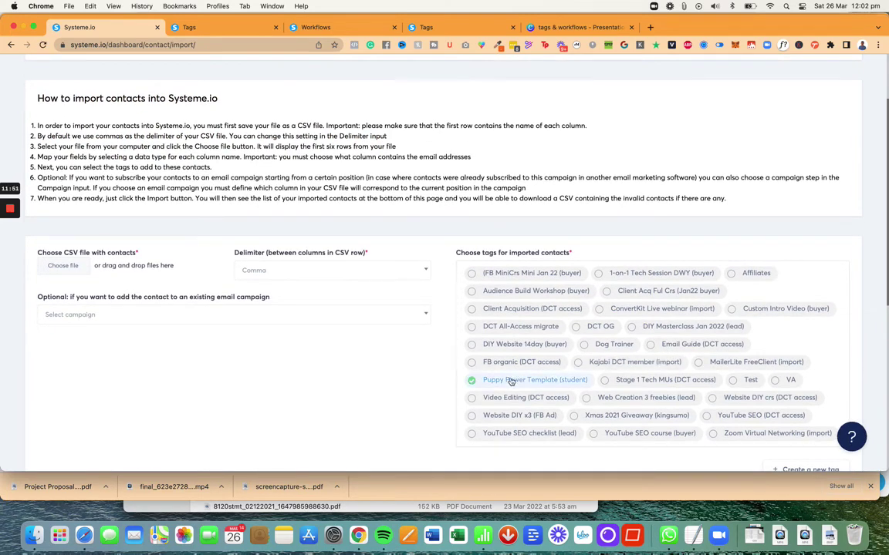
pyautogui.click(72, 266)
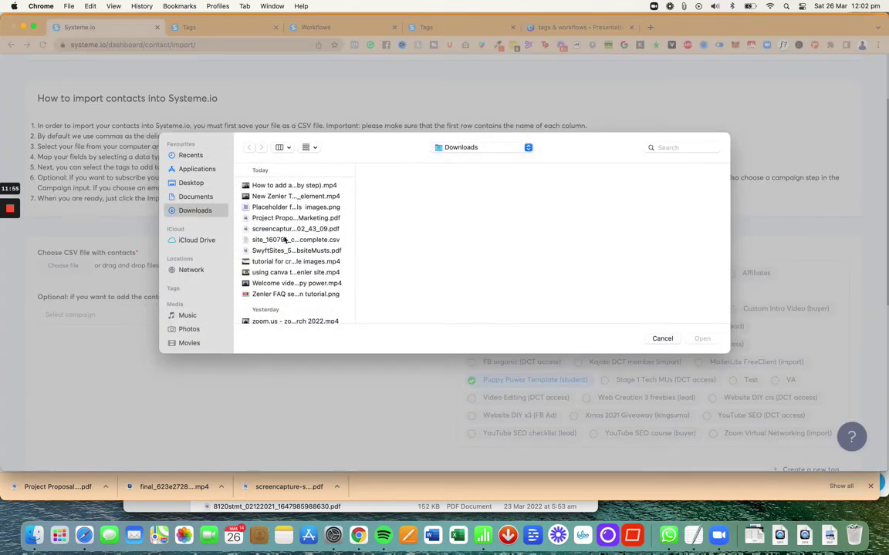
pyautogui.click(284, 240)
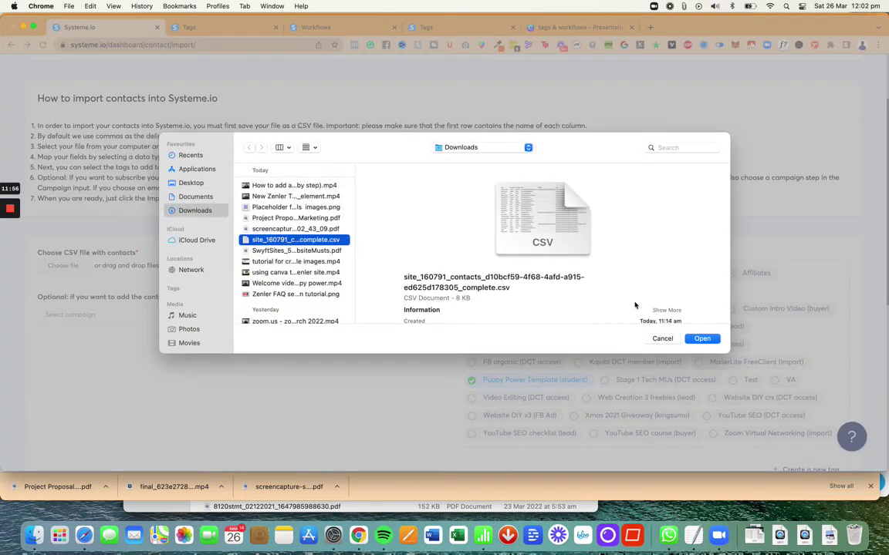
pyautogui.click(702, 338)
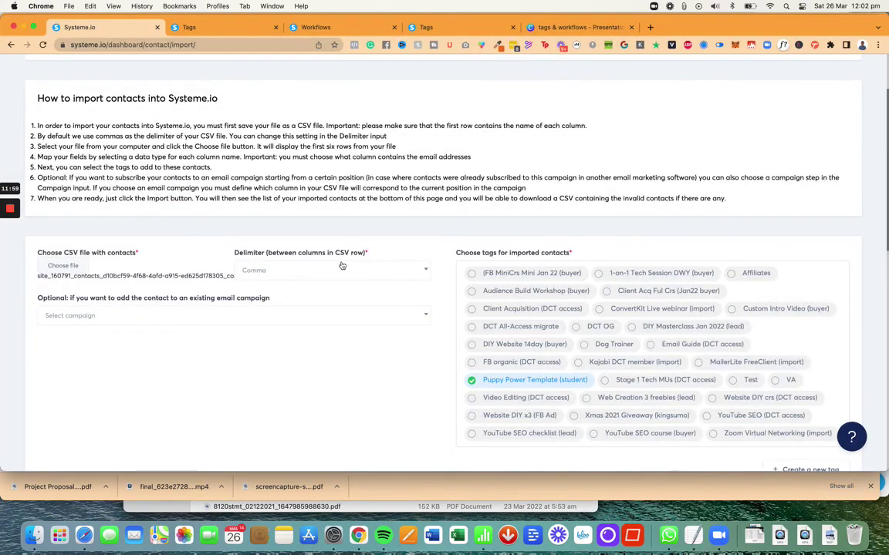
# Examine the imported file's column preview and the data types assigned to its name, email, products, tags and ID columns
pyautogui.scroll(-2, 360, 302)
pyautogui.scroll(-2, 360, 301)
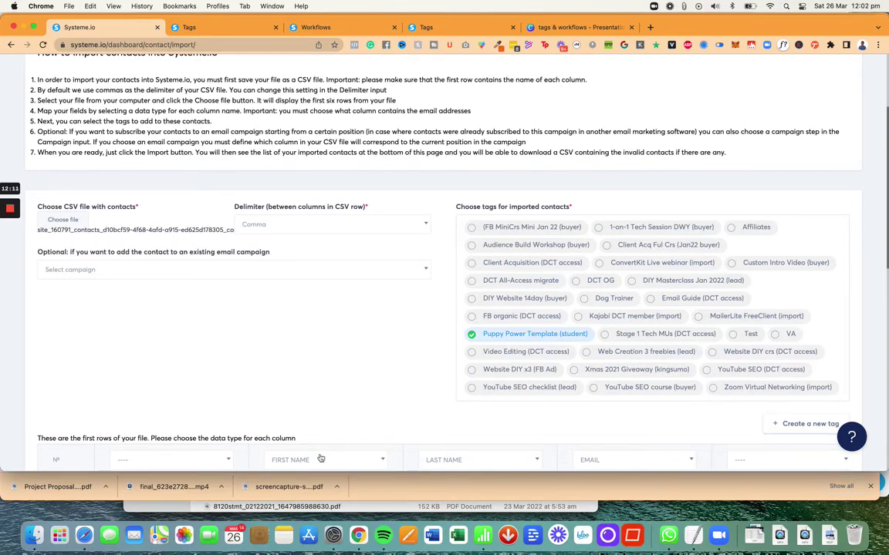
pyautogui.scroll(-2, 318, 451)
pyautogui.scroll(-2, 320, 458)
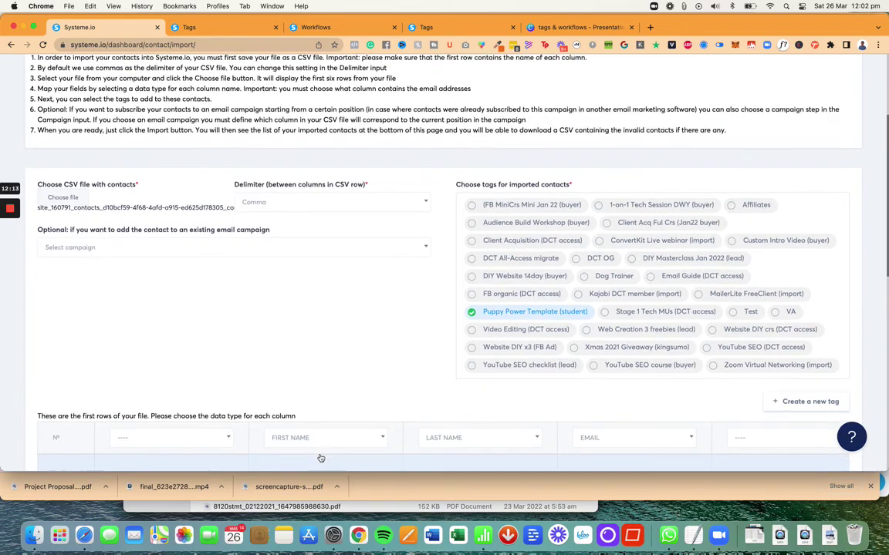
pyautogui.scroll(-2, 321, 458)
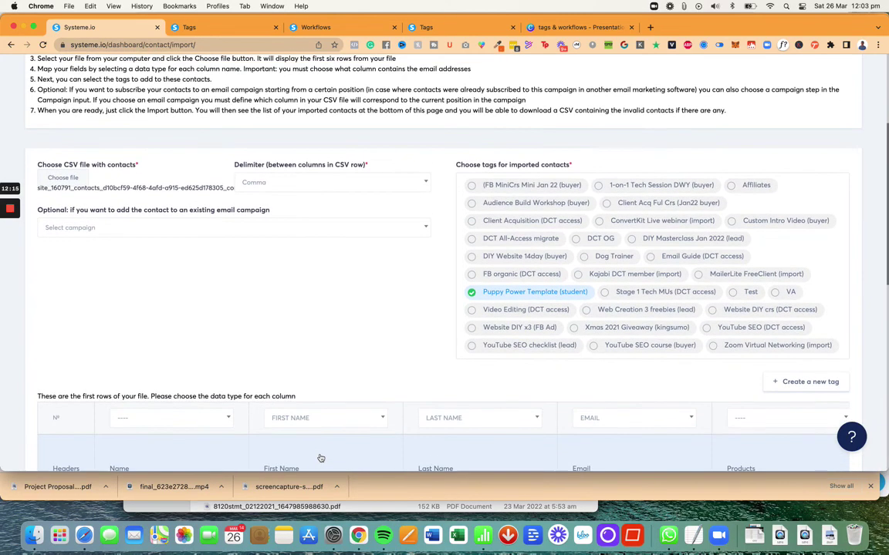
pyautogui.scroll(-2, 321, 458)
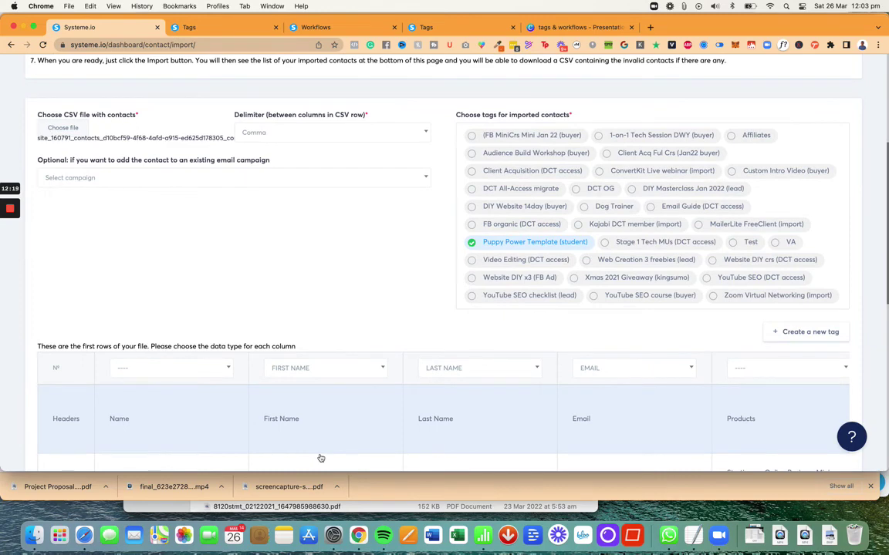
pyautogui.scroll(-1, 321, 458)
pyautogui.moveTo(13, 244)
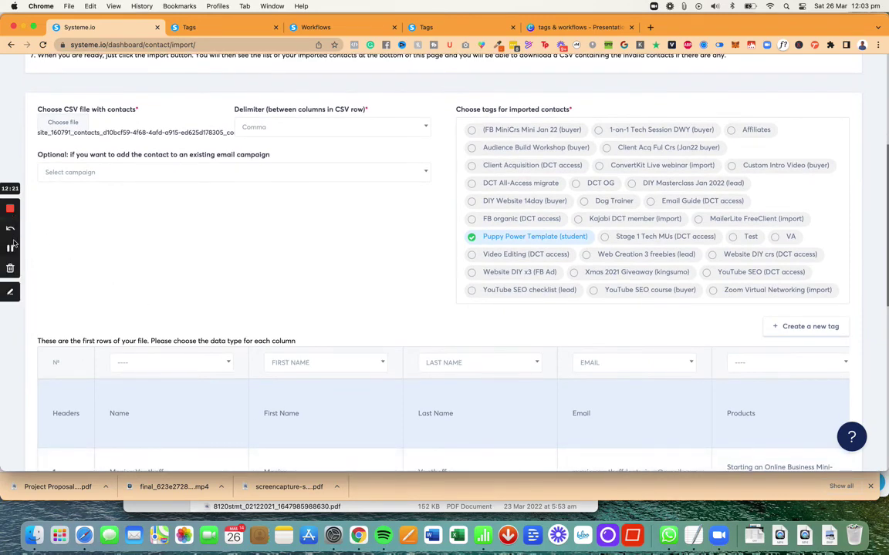
pyautogui.hscroll(6, 13, 244)
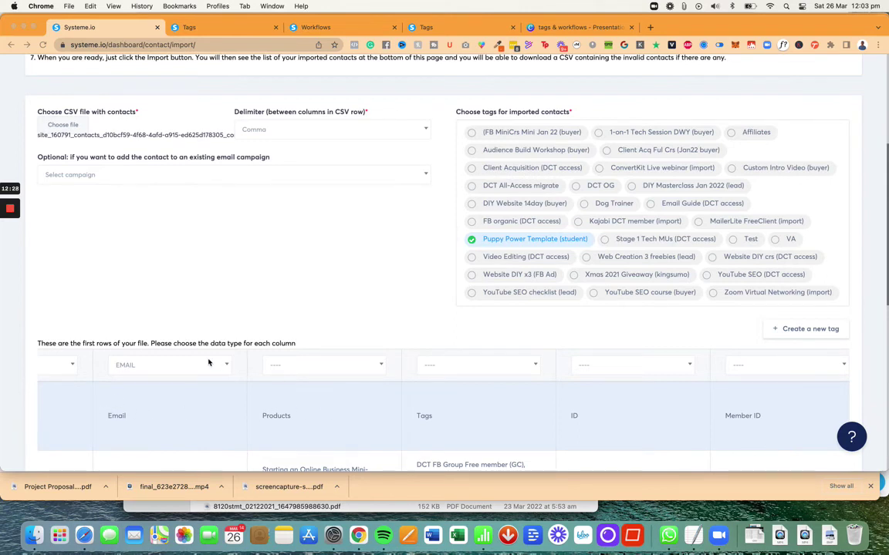
pyautogui.hscroll(-2, 201, 363)
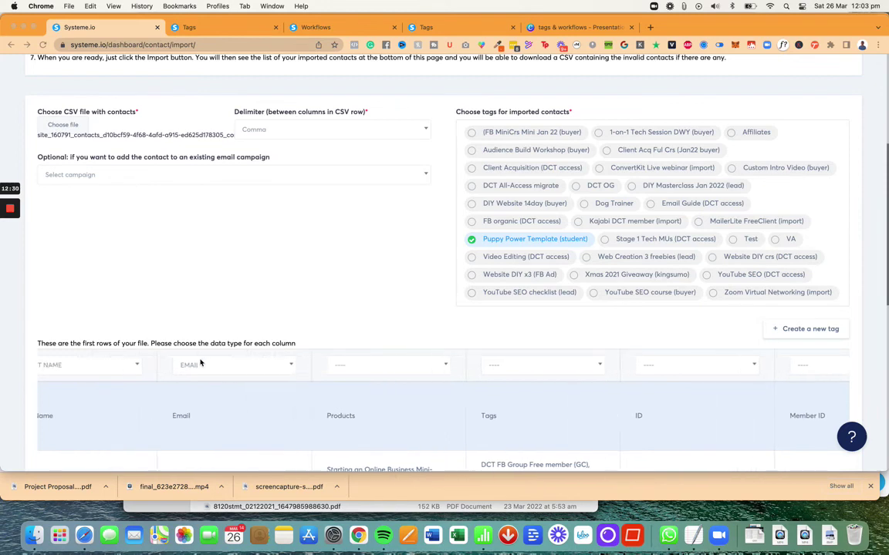
pyautogui.hscroll(-1, 201, 363)
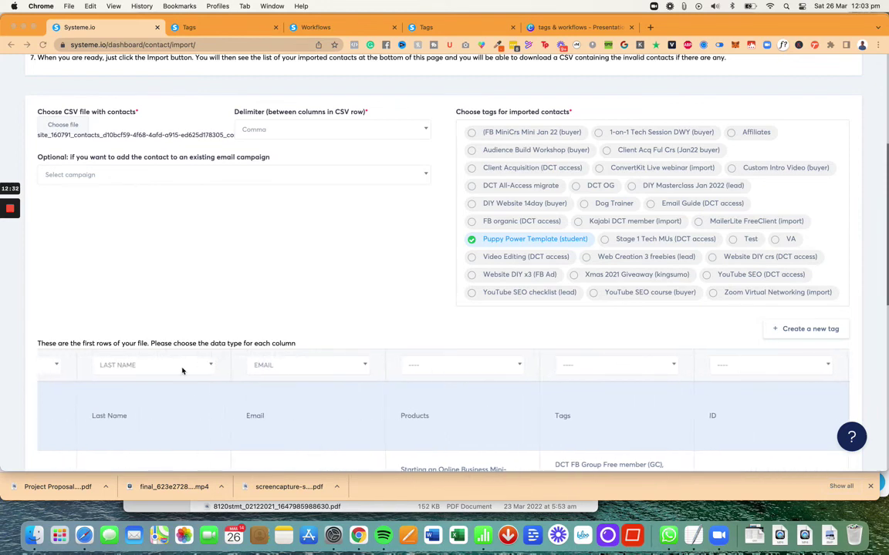
pyautogui.hscroll(-3, 170, 414)
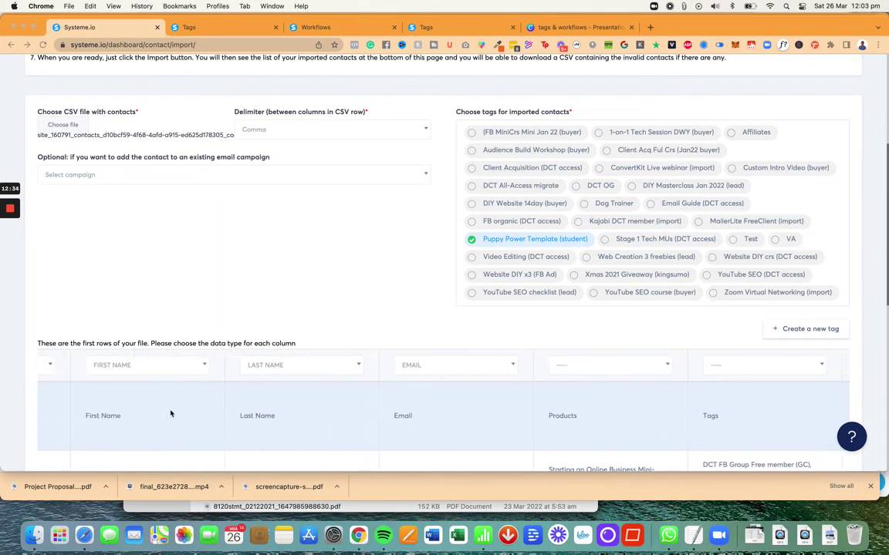
pyautogui.hscroll(-3, 170, 414)
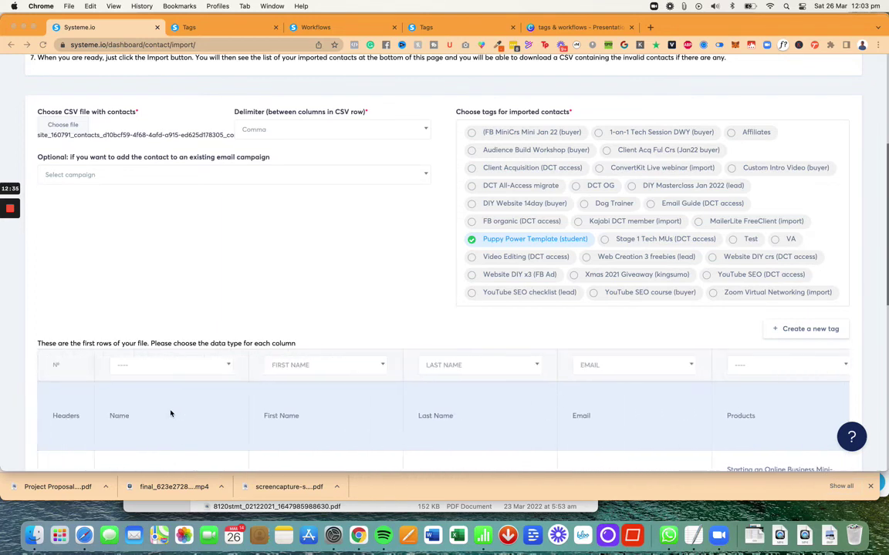
# Look through the data types offered for the Name column, leaving it unassigned, and check the file's remaining columns through Sign In Count
pyautogui.click(195, 370)
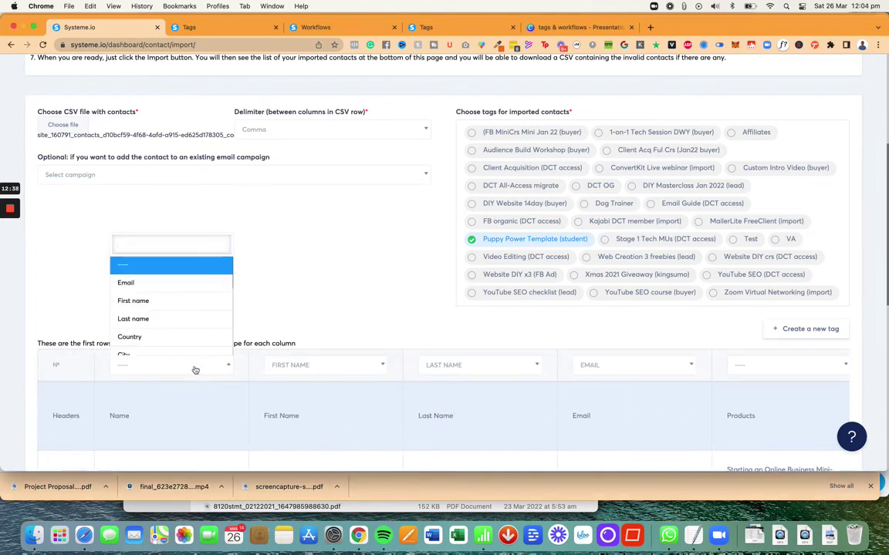
pyautogui.scroll(-5, 193, 322)
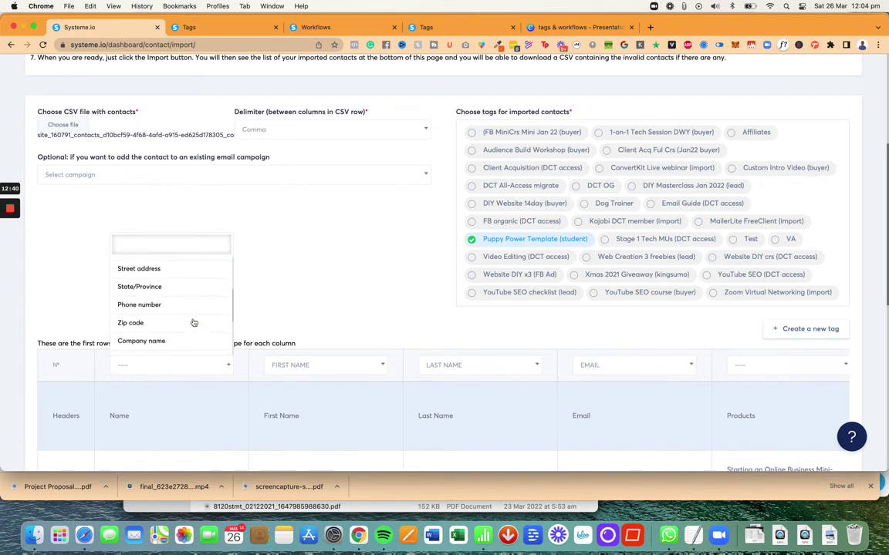
pyautogui.scroll(-3, 193, 323)
pyautogui.scroll(10, 193, 322)
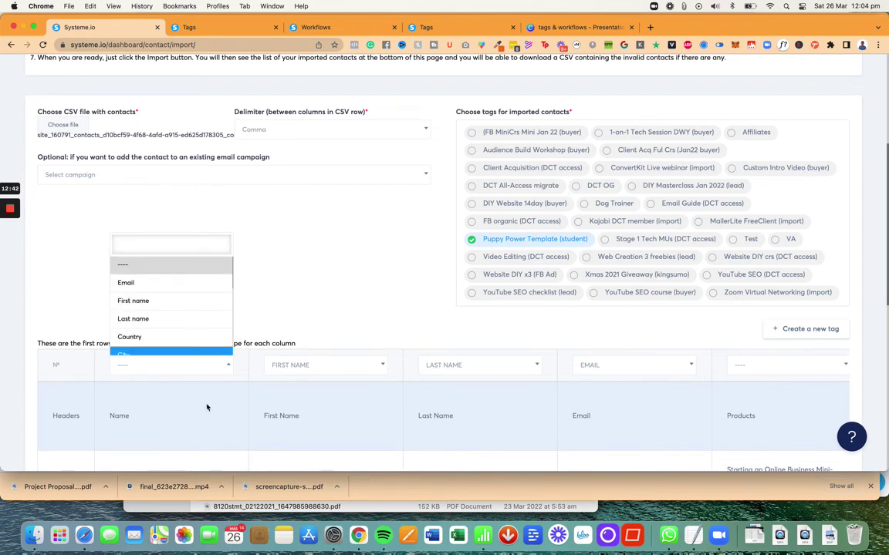
pyautogui.click(185, 362)
pyautogui.hscroll(10, 457, 375)
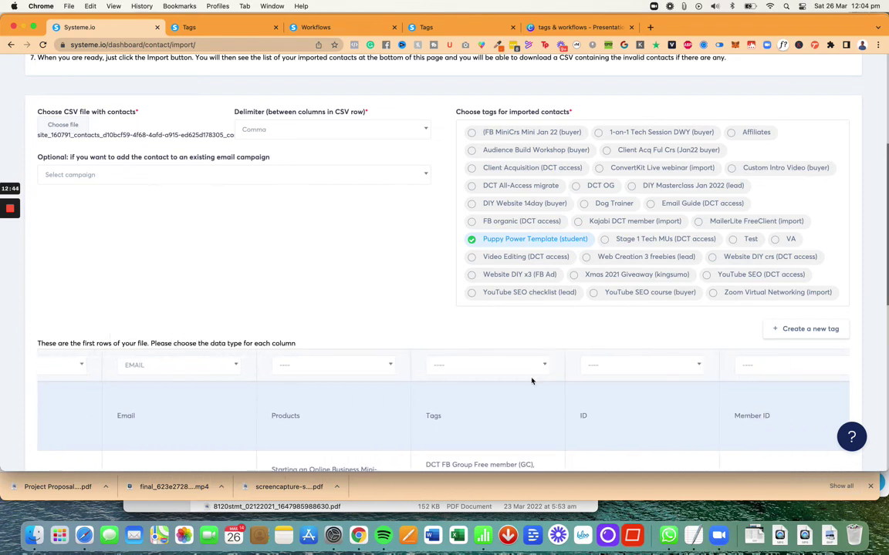
pyautogui.hscroll(10, 531, 380)
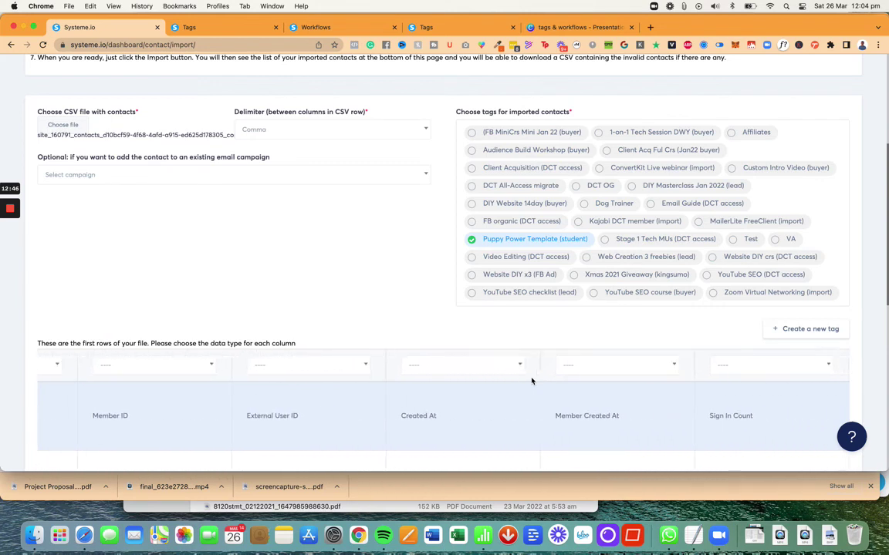
pyautogui.hscroll(-15, 532, 380)
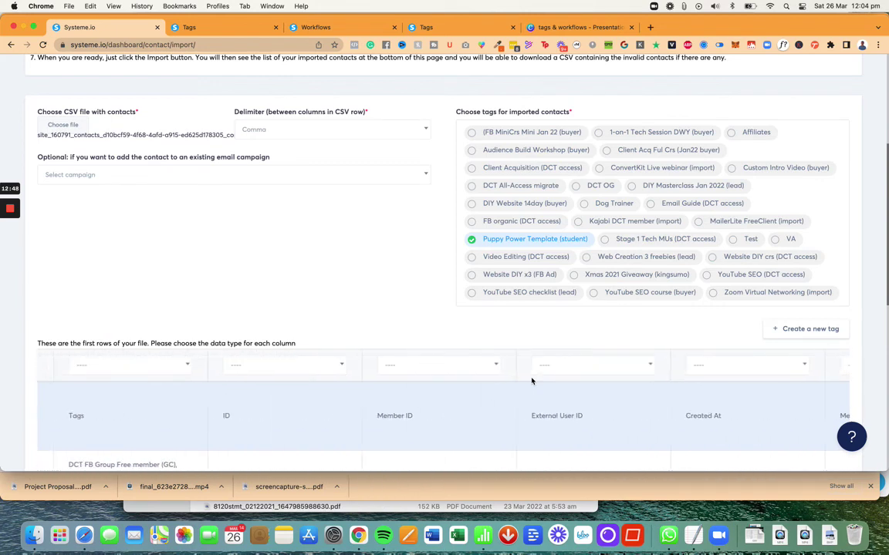
pyautogui.hscroll(-5, 532, 380)
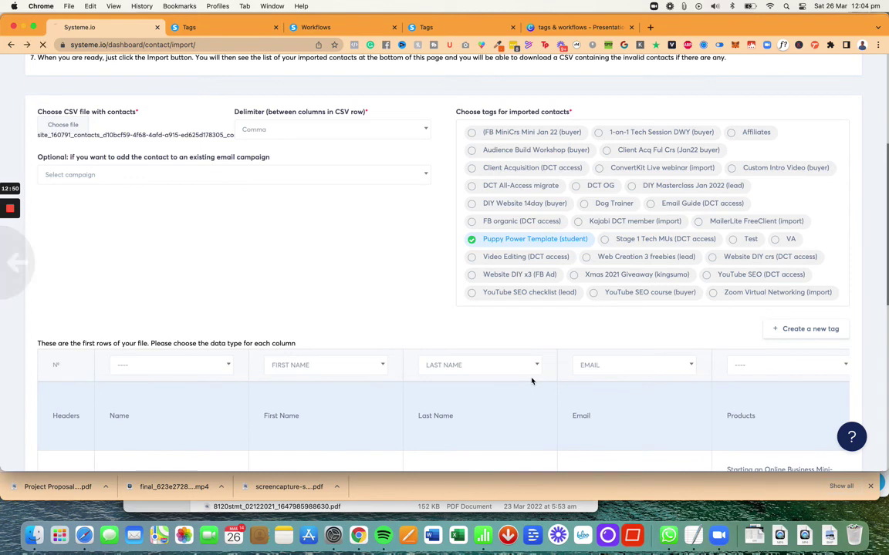
# Go back to the contacts list and return to the contact import page
pyautogui.press('super+bracketleft')
pyautogui.moveTo(9, 212)
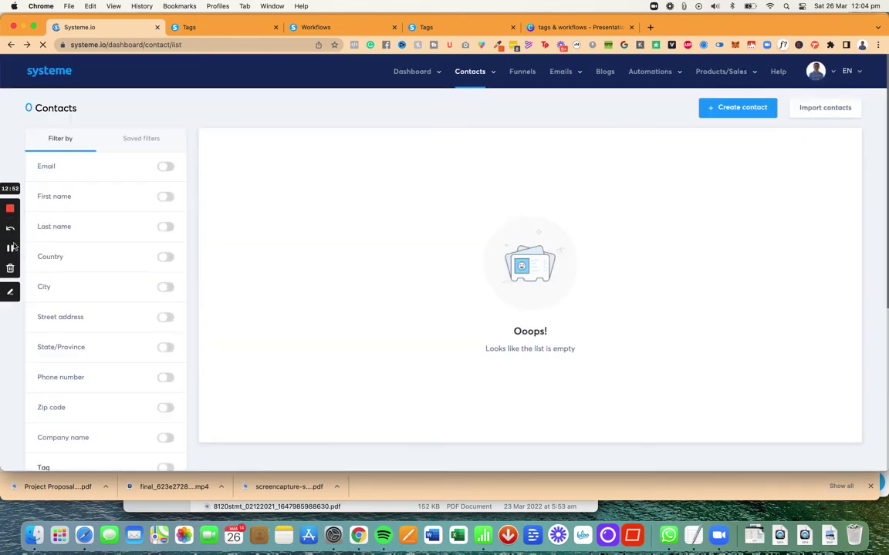
pyautogui.click(26, 44)
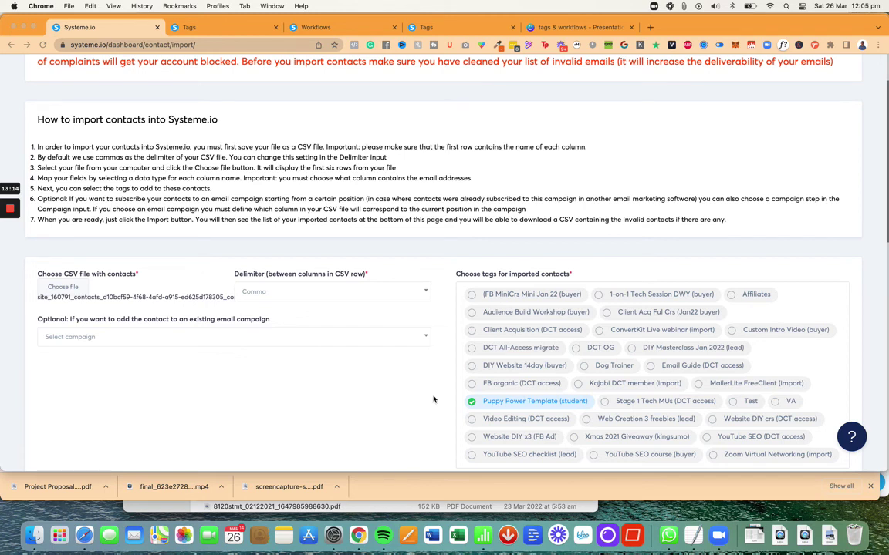
pyautogui.moveTo(10, 224)
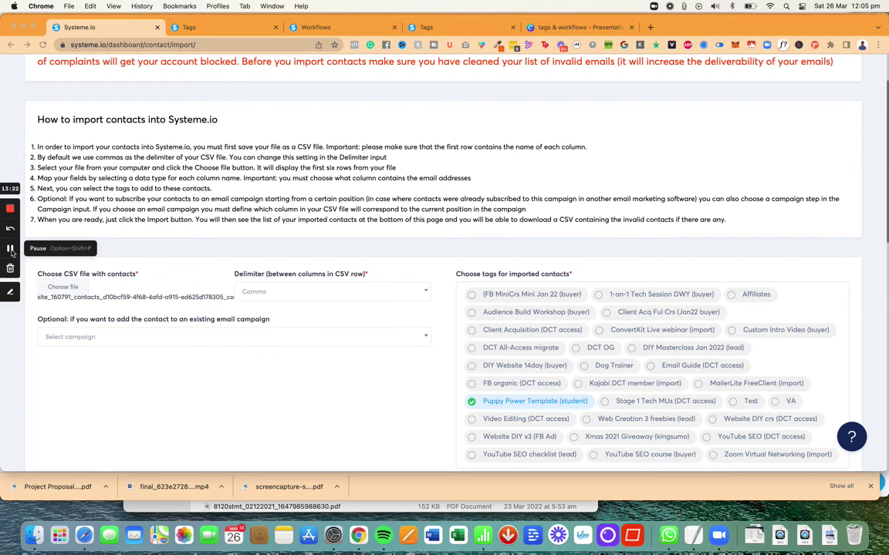
pyautogui.click(11, 250)
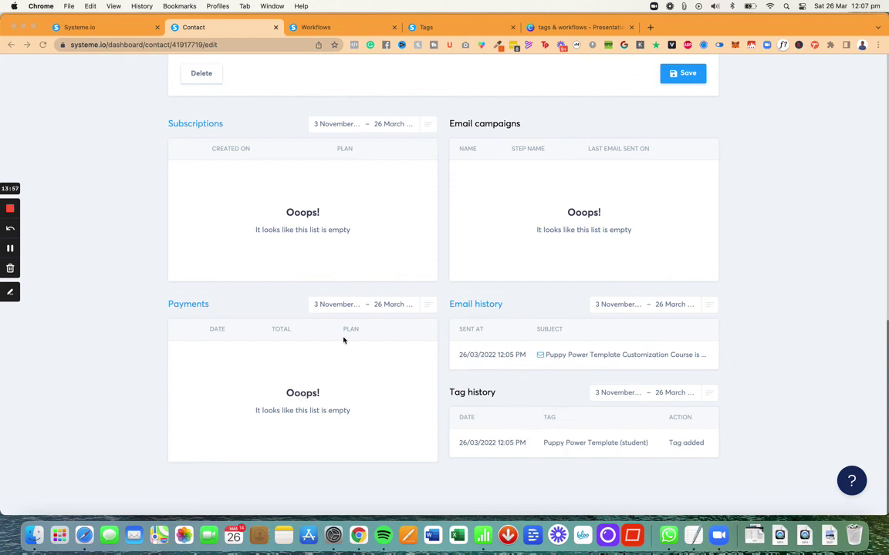
pyautogui.click(10, 248)
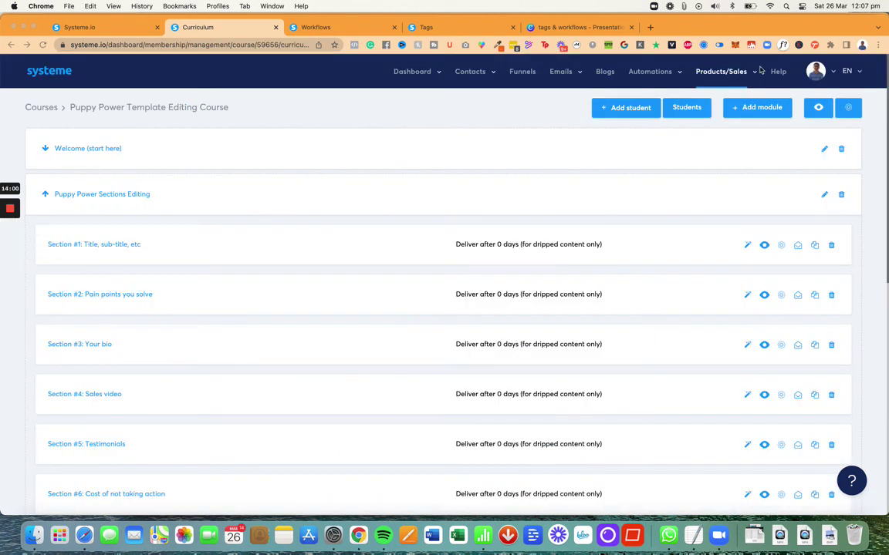
pyautogui.click(753, 71)
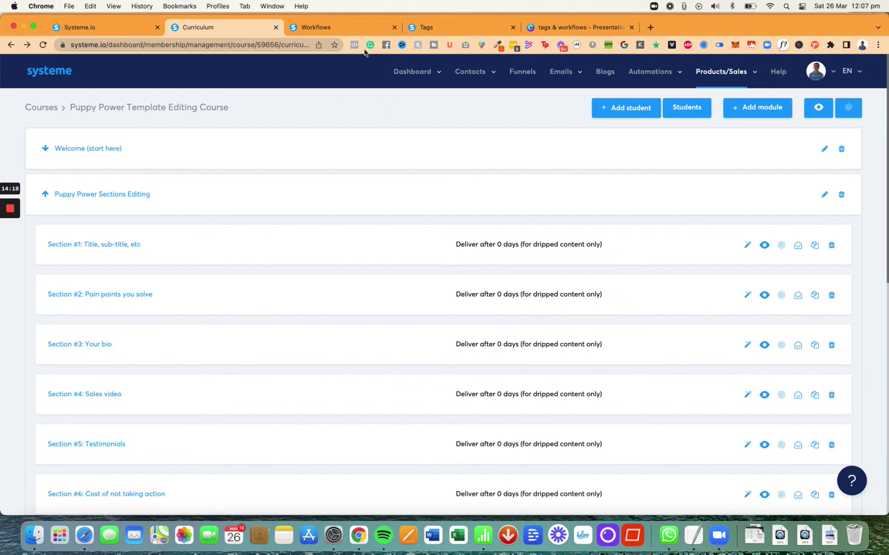
pyautogui.moveTo(6, 216)
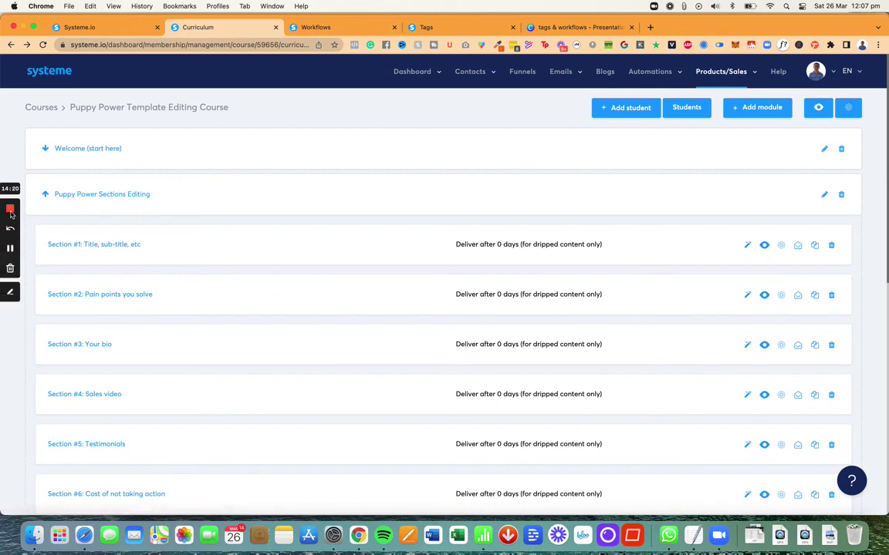